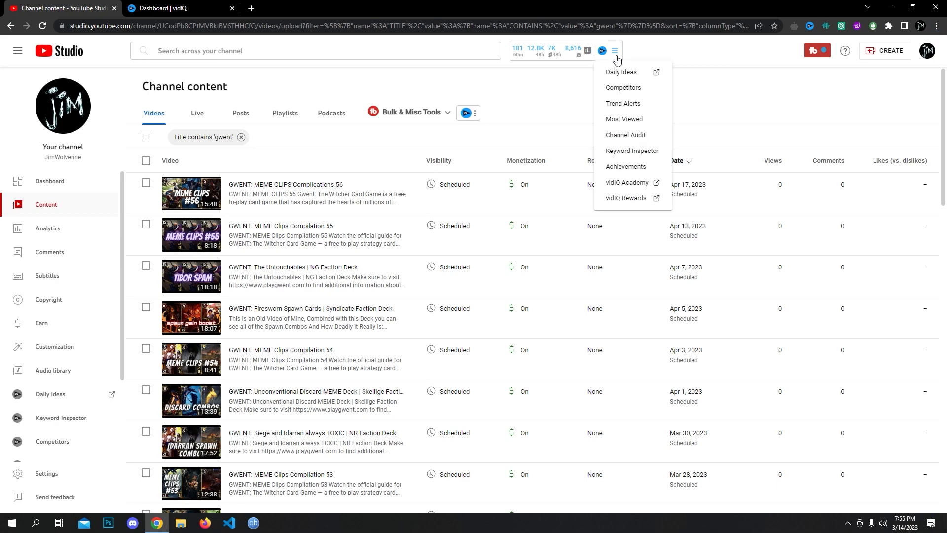
- Glance at vidIQ's tools menu in the Studio header, then switch to the vidIQ dashboard tab
left_click(787, 81)
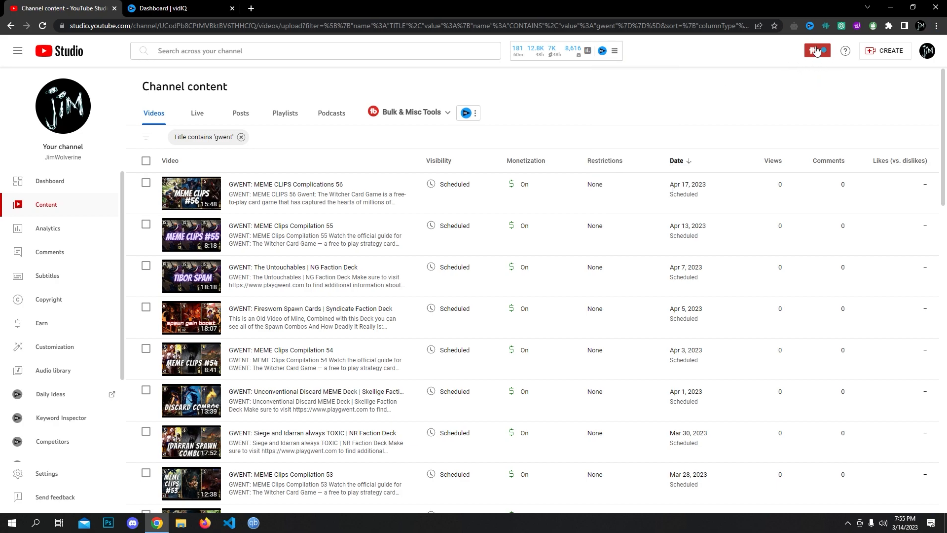
left_click(164, 9)
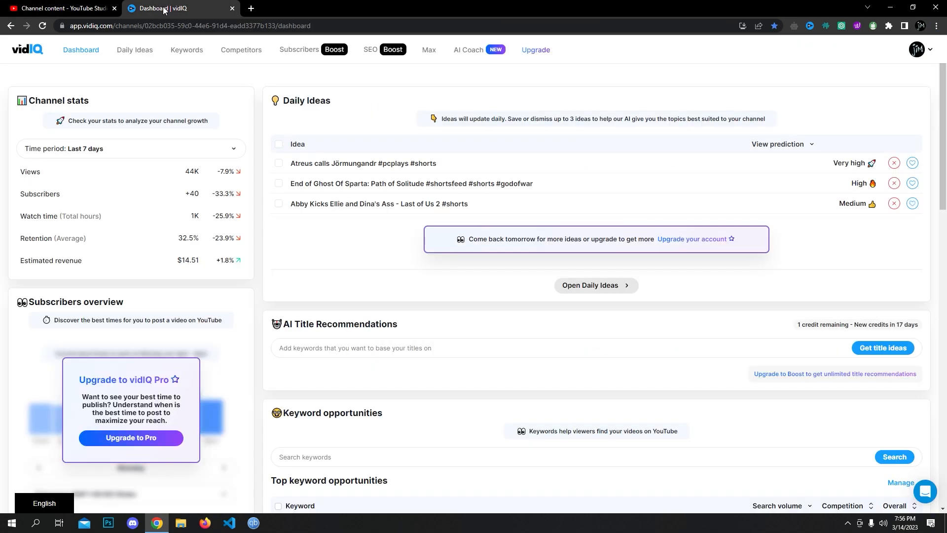
- Sign up to vidIQ with the Google account and switch the dashboard stats to Last 30 days
left_click(253, 8)
type("ividiq")
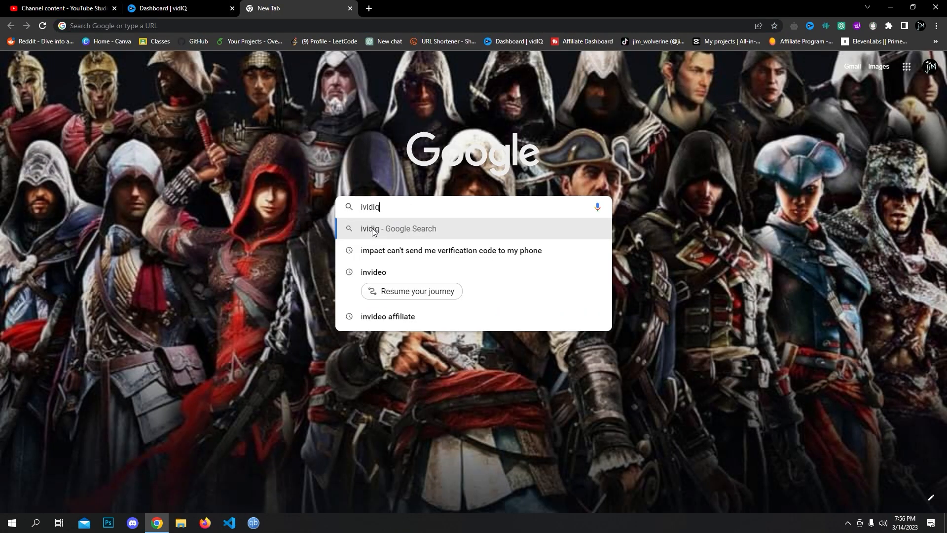
key("Return")
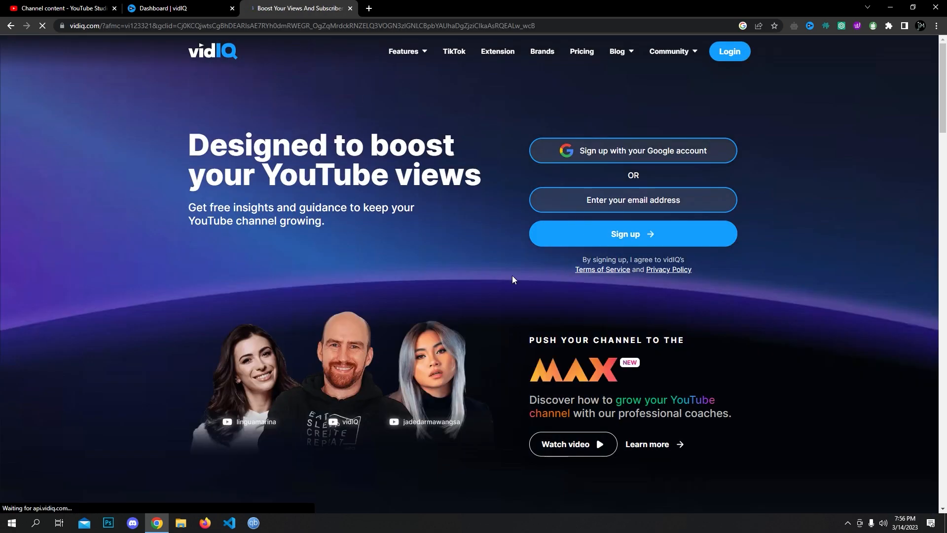
left_click(597, 151)
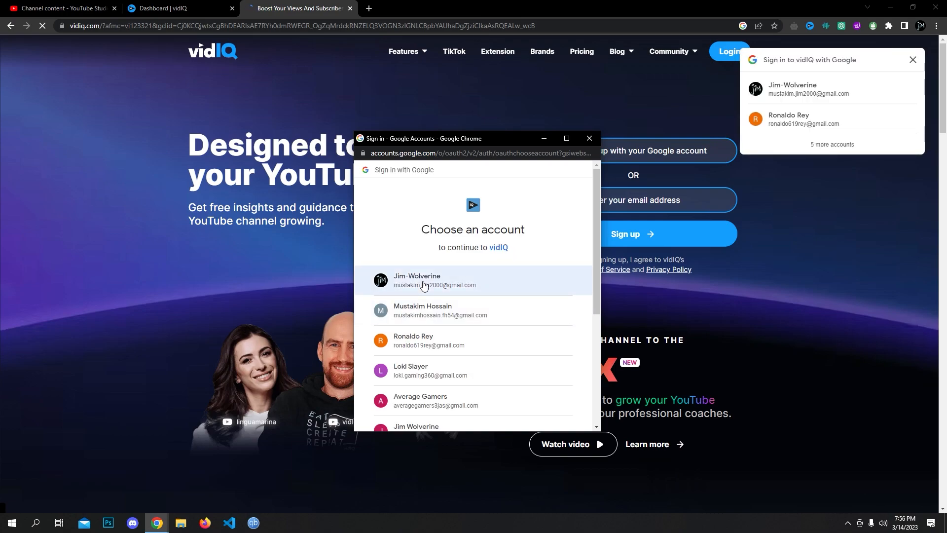
left_click(423, 286)
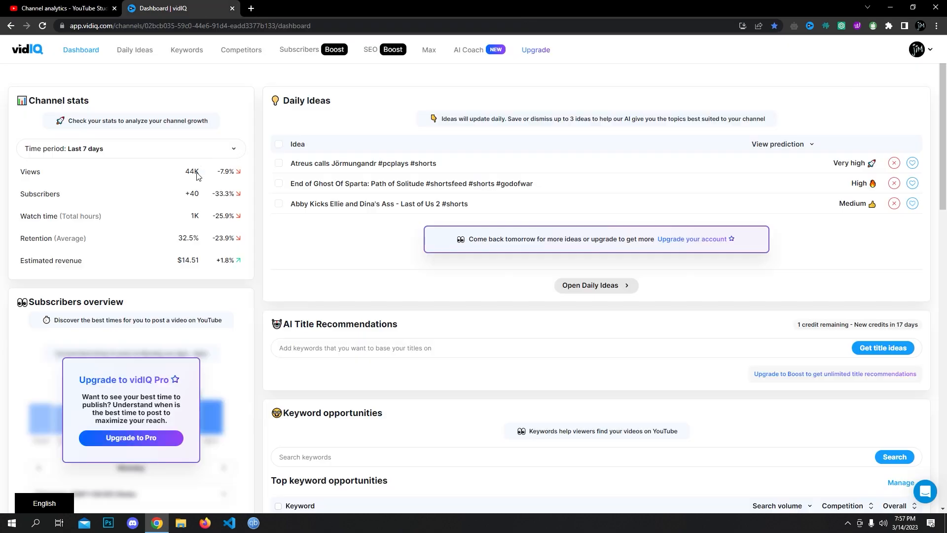
left_click(99, 149)
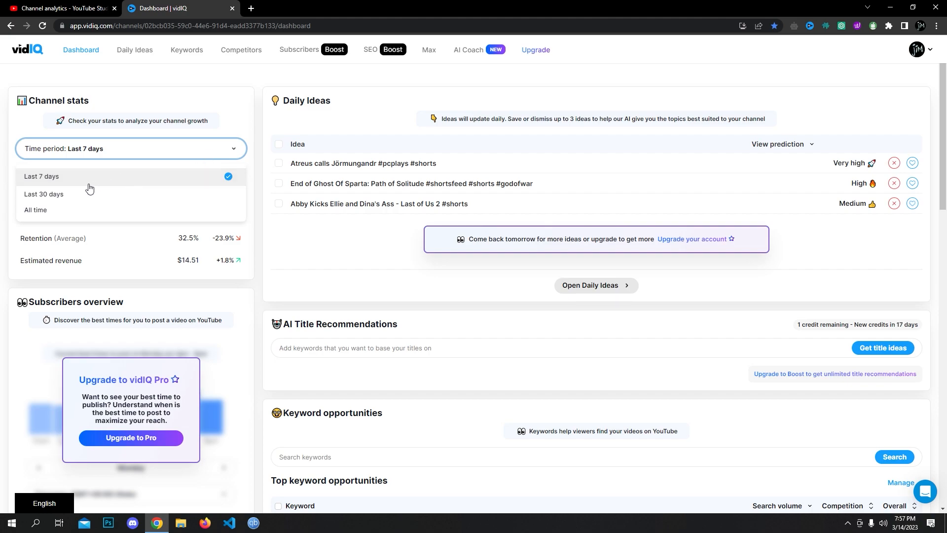
left_click(37, 209)
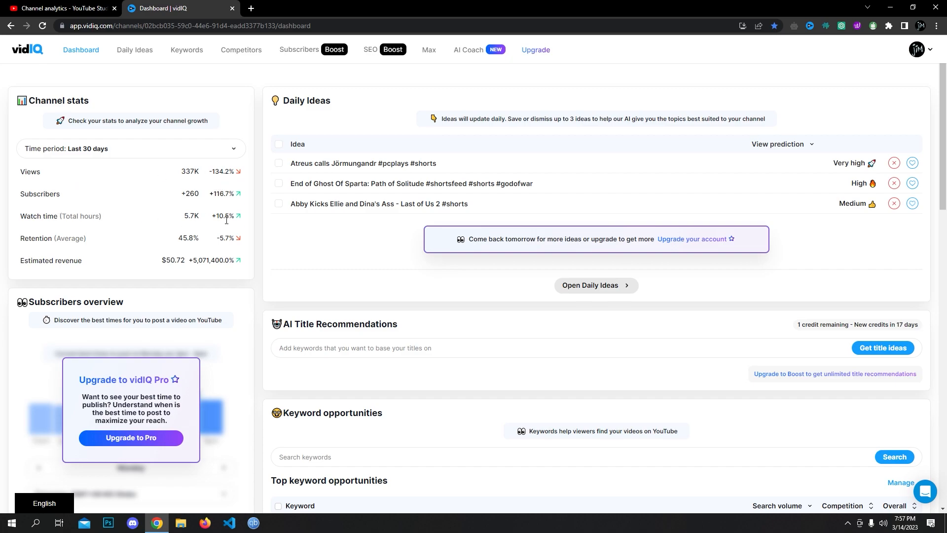
- Start uploading the '0 Gwent 0.mp4' video through Studio's Create > Upload videos
left_click(60, 8)
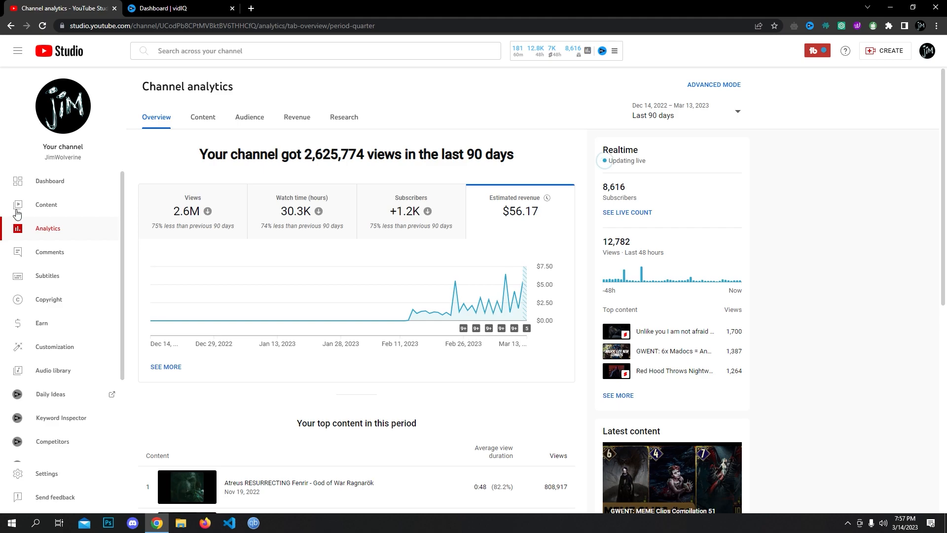
left_click(884, 51)
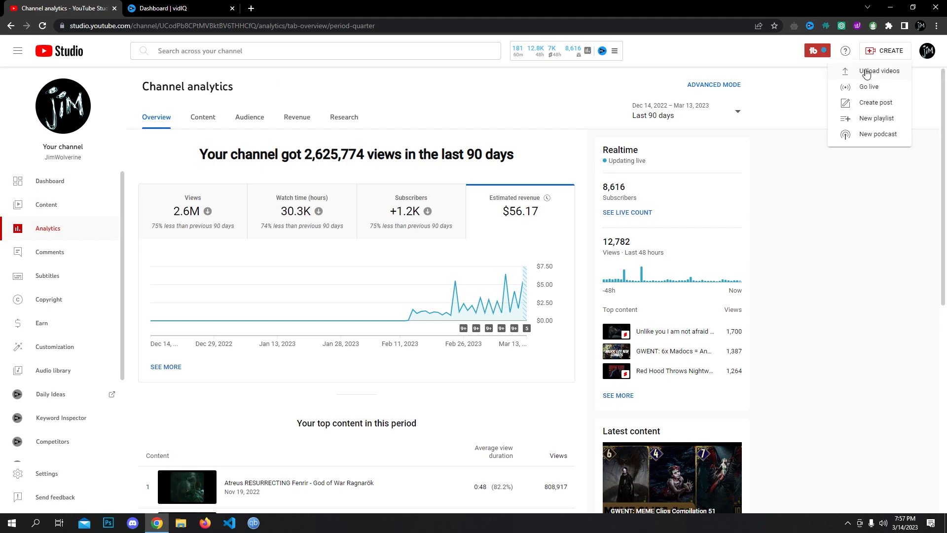
left_click(867, 73)
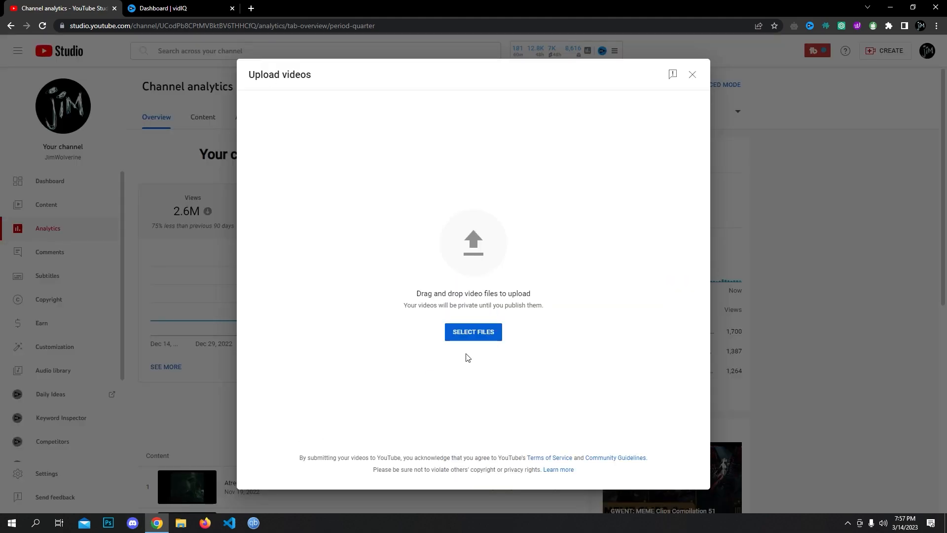
left_click(471, 339)
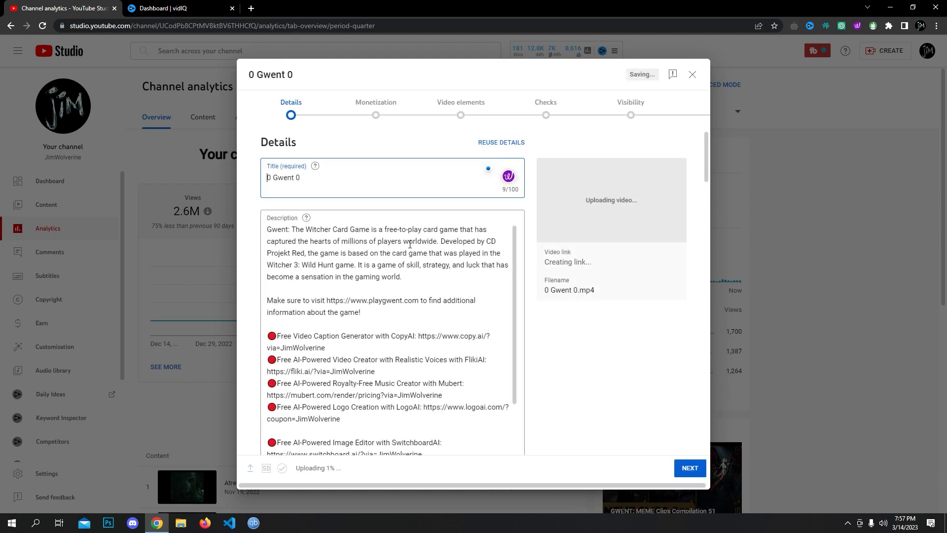
- Open the upload's full vidIQ SEO report, scoring 48.7/50
scroll(346, 291, "down", 4)
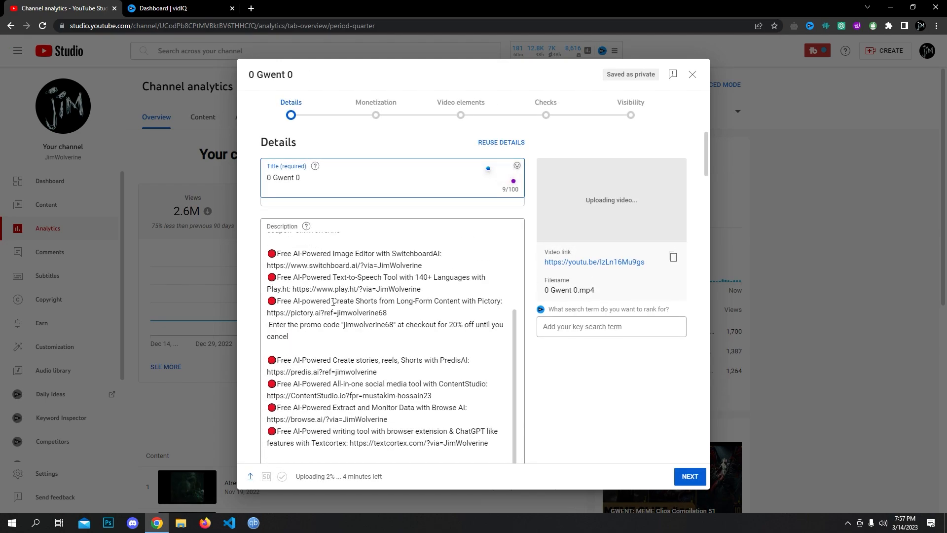
scroll(385, 313, "down", 15)
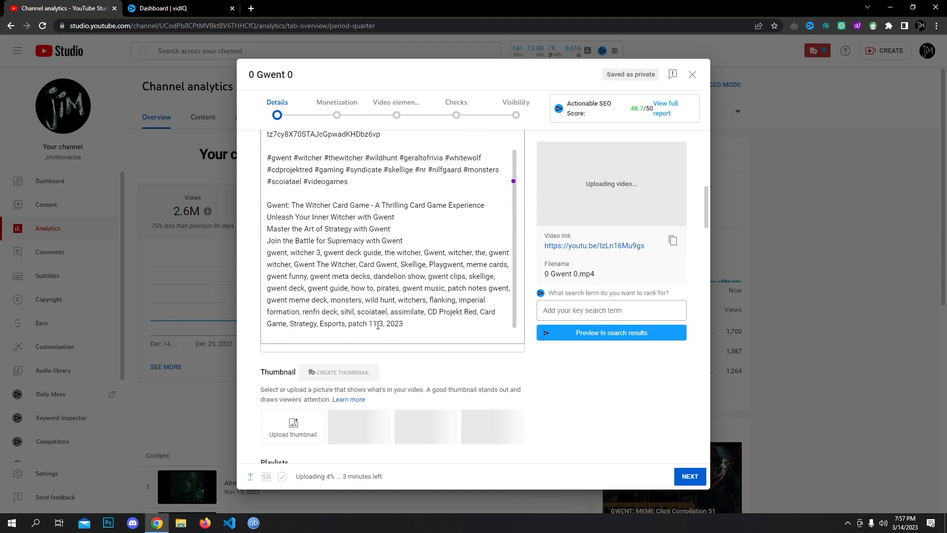
scroll(377, 325, "up", 10)
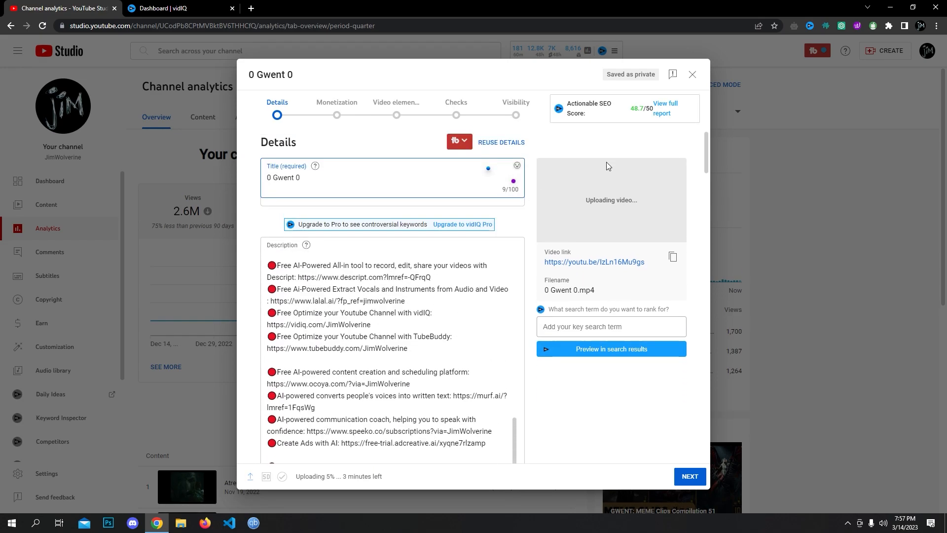
left_click(667, 108)
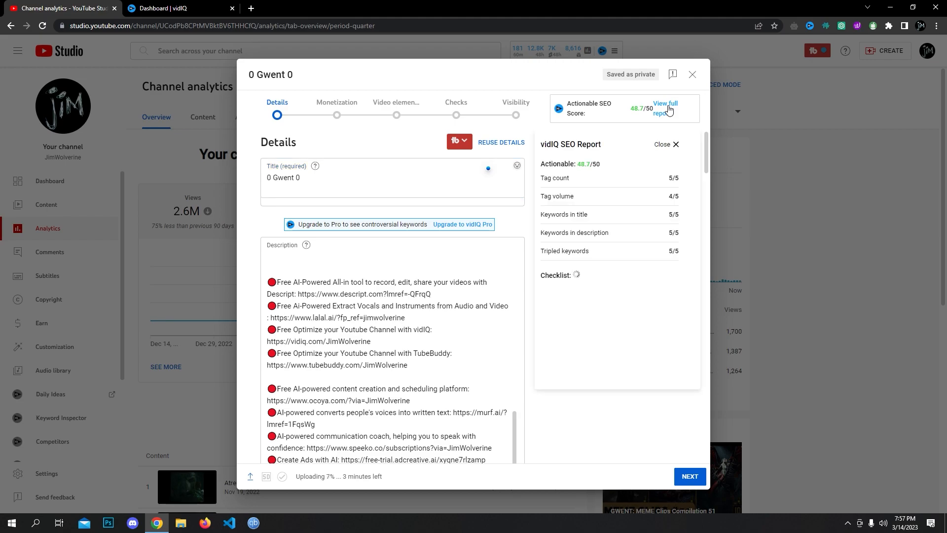
left_click(357, 304)
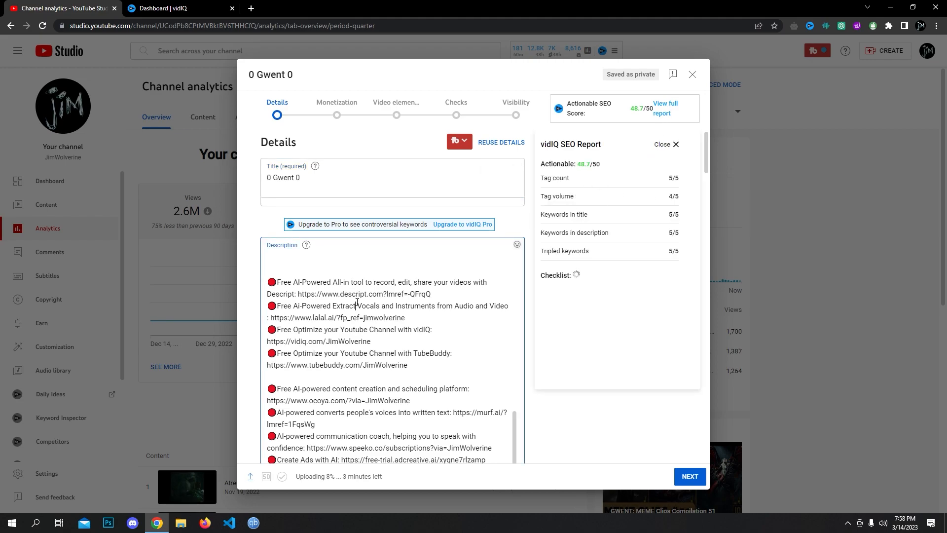
- Clear the upload's existing description and remove all its tags
key("ctrl+a")
key("BackSpace")
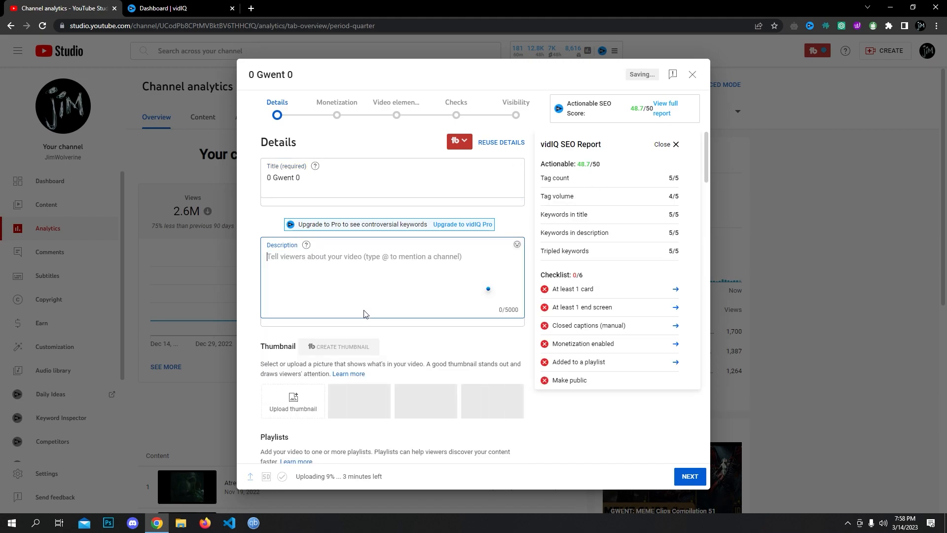
scroll(319, 349, "down", 10)
scroll(320, 349, "down", 5)
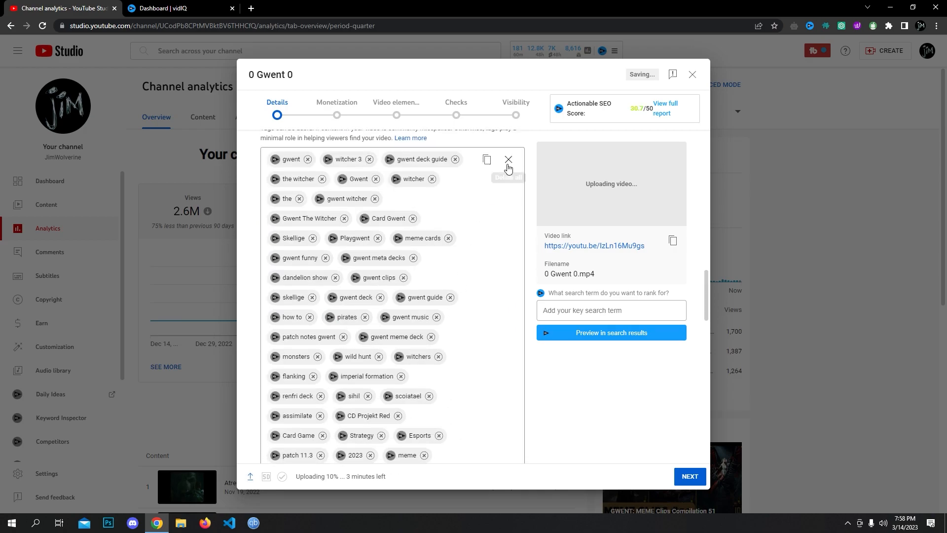
left_click(508, 163)
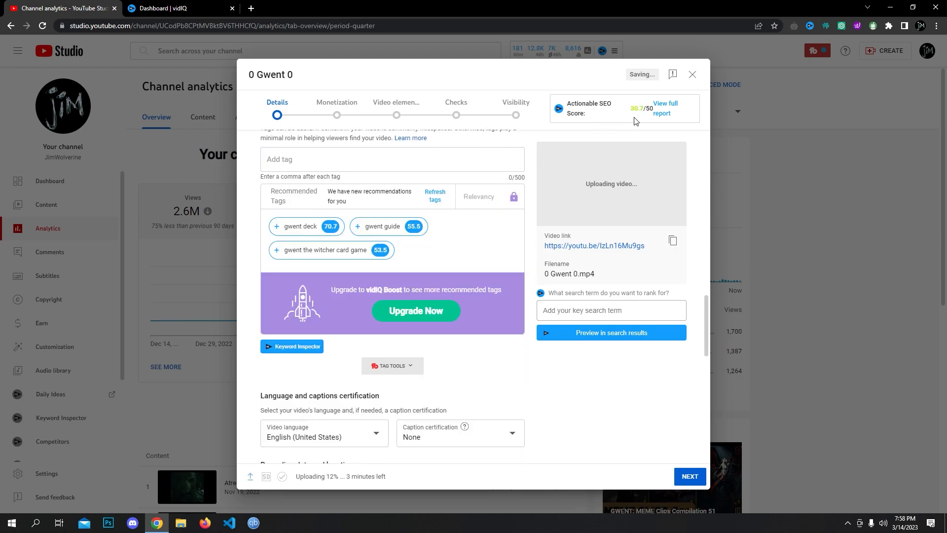
scroll(297, 376, "up", 4)
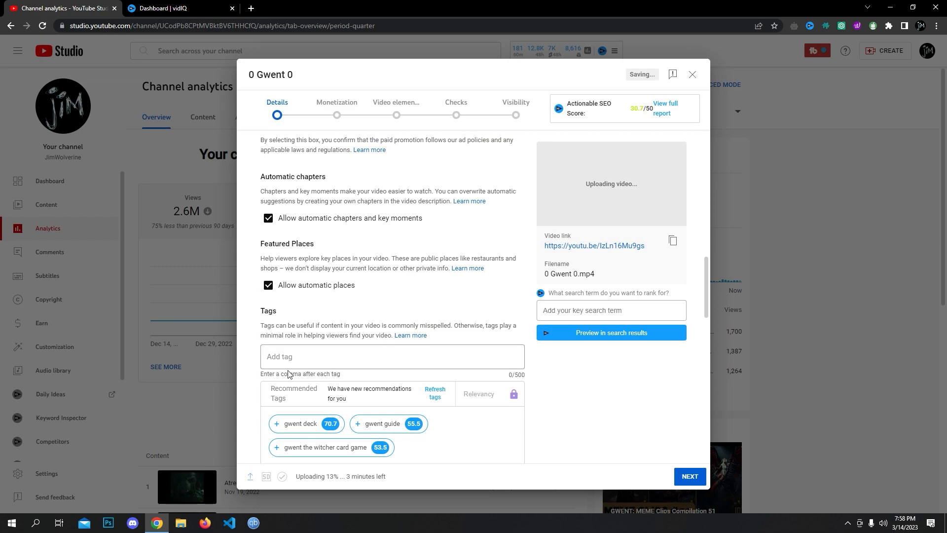
scroll(311, 355, "up", 10)
- Replace the '0 Gwent 0' title with 'Gwent:'
left_click(311, 177)
key("ctrl+a")
key("BackSpace")
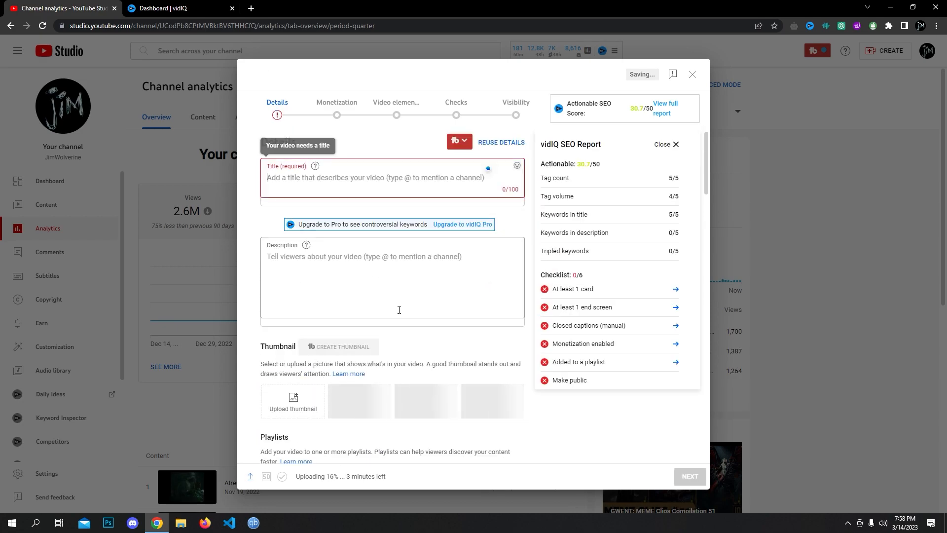
type("Gwent:")
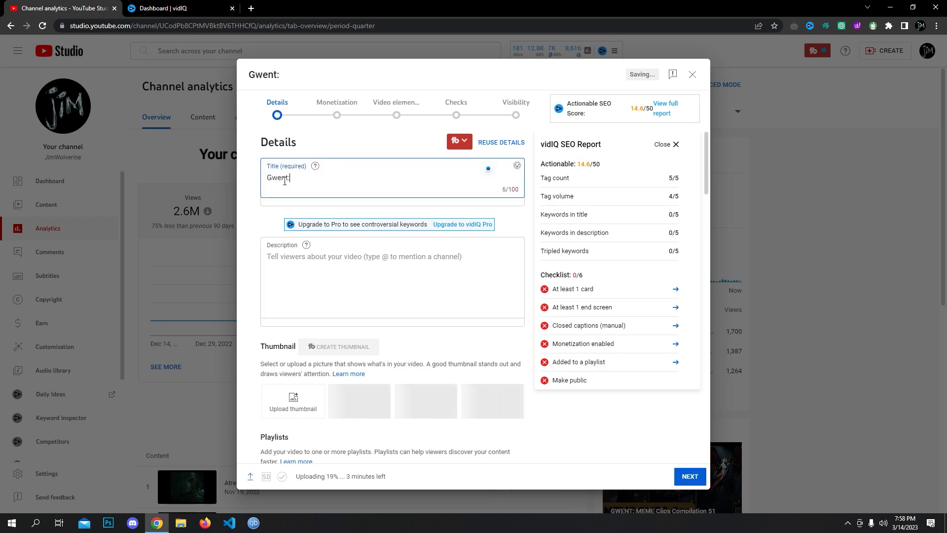
left_click(403, 266)
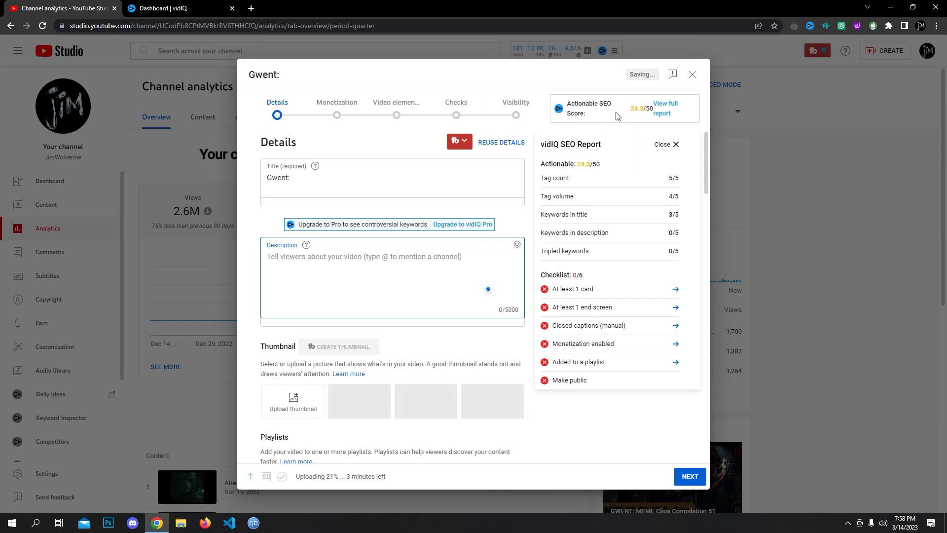
- Close the vidIQ SEO report, review the Details form, and open a new browser tab
left_click(674, 145)
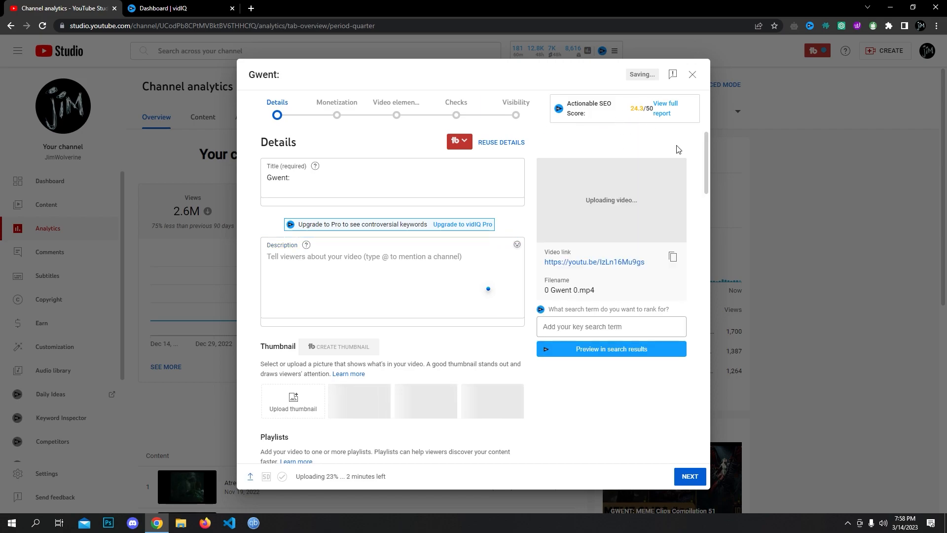
scroll(435, 298, "down", 2)
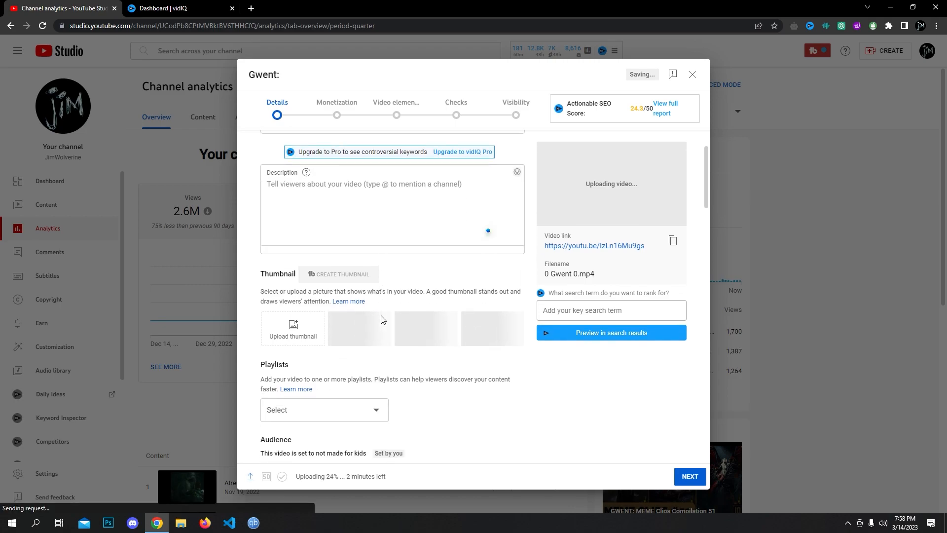
scroll(415, 300, "up", 2)
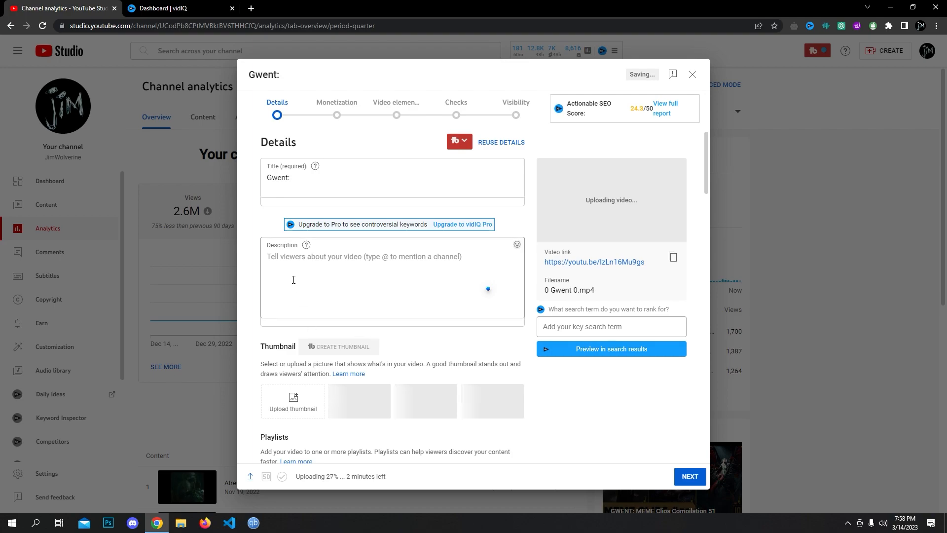
scroll(296, 276, "down", 5)
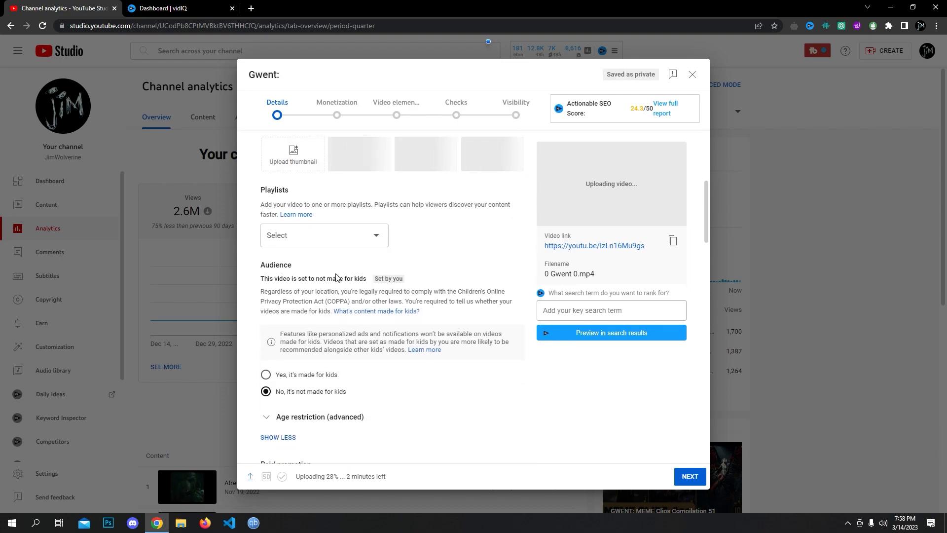
scroll(336, 275, "down", 11)
scroll(361, 311, "up", 4)
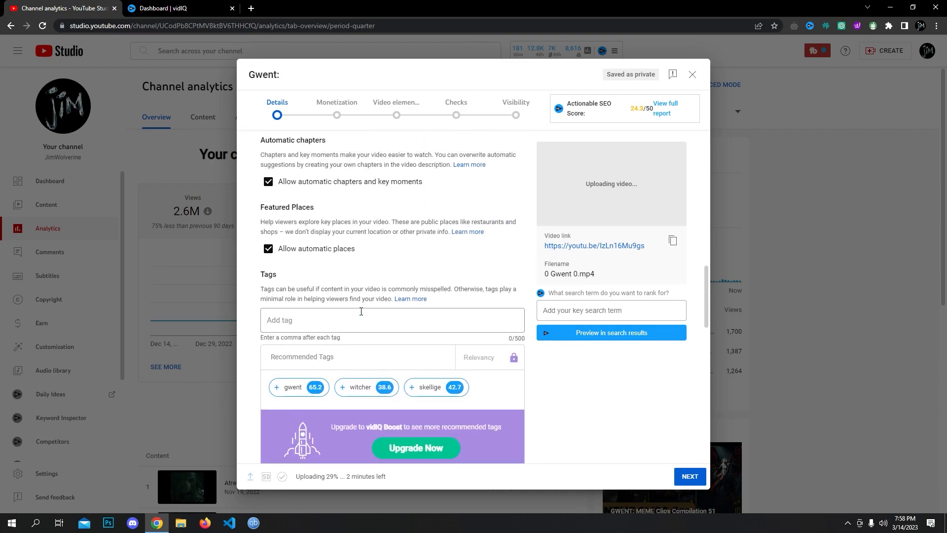
scroll(361, 312, "up", 10)
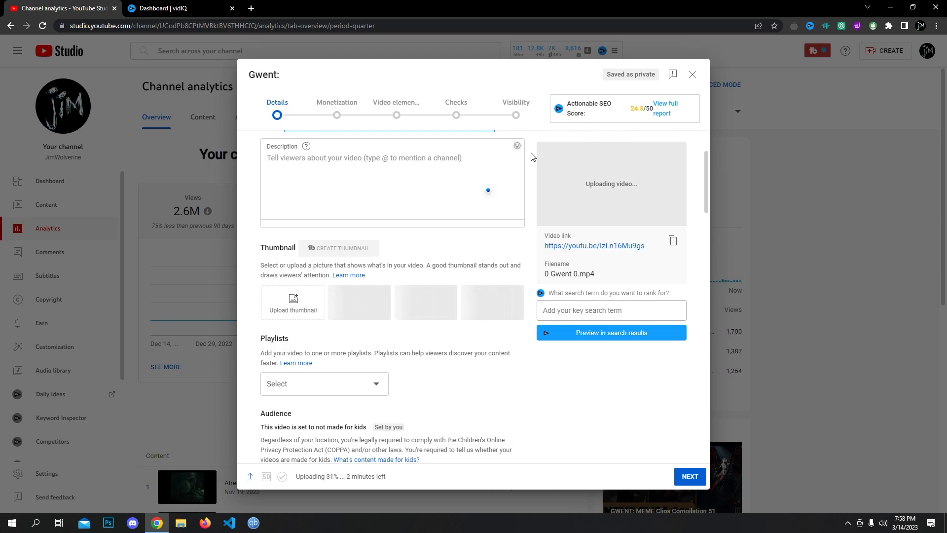
scroll(419, 235, "up", 2)
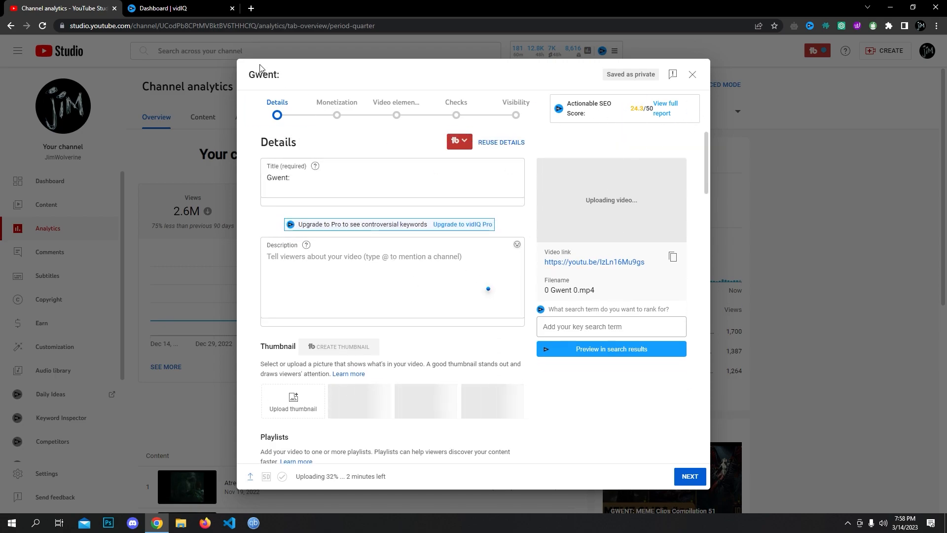
left_click(251, 8)
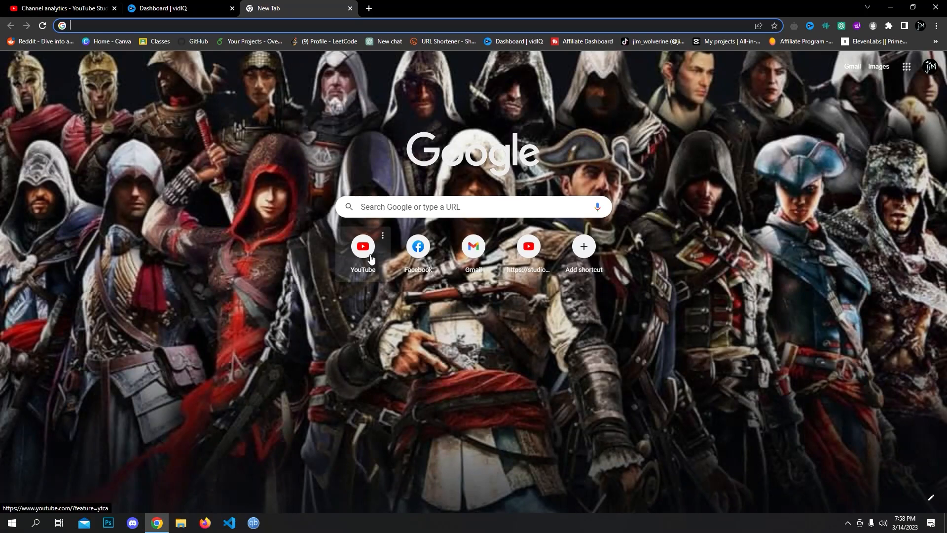
- Go to YouTube and open the 'GWENT | Dosen Dandelion Show' video from the gwent results
left_click(379, 261)
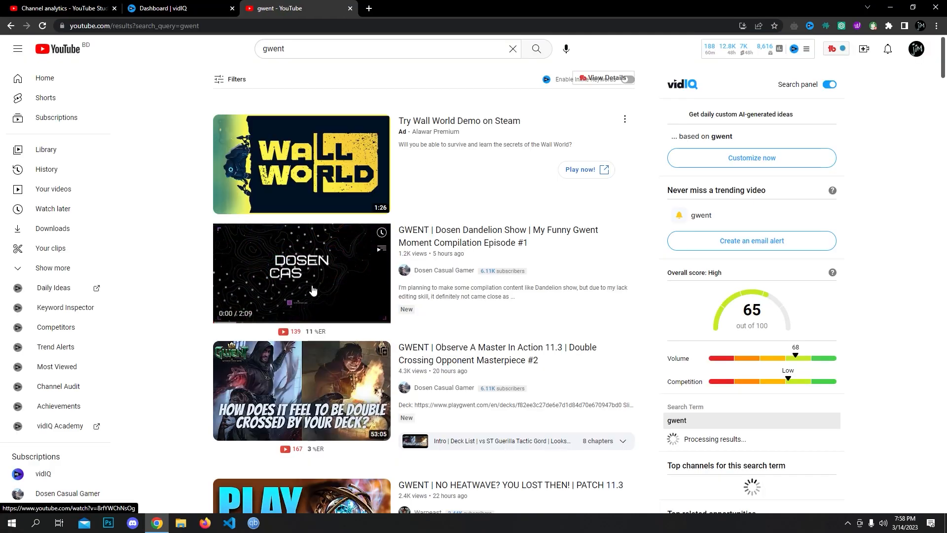
left_click(299, 274)
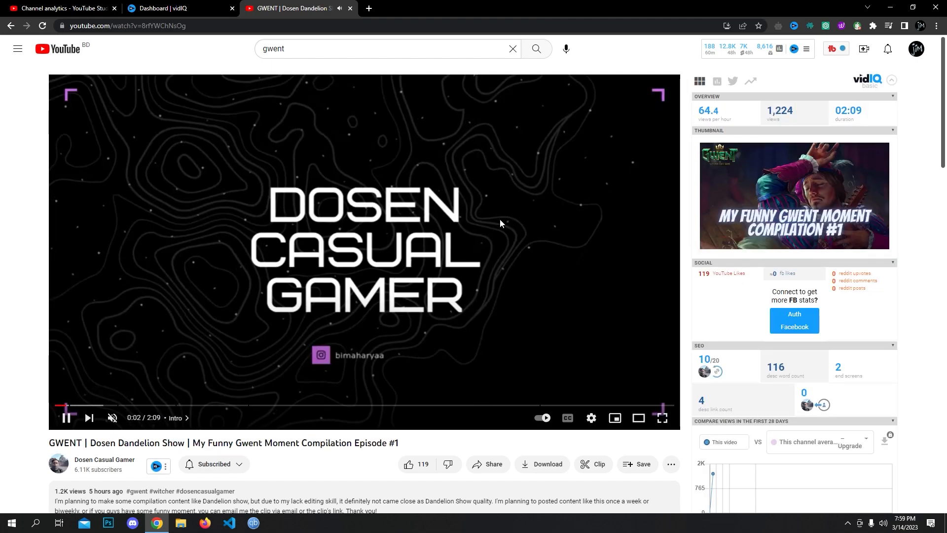
scroll(709, 273, "down", 4)
left_click(164, 9)
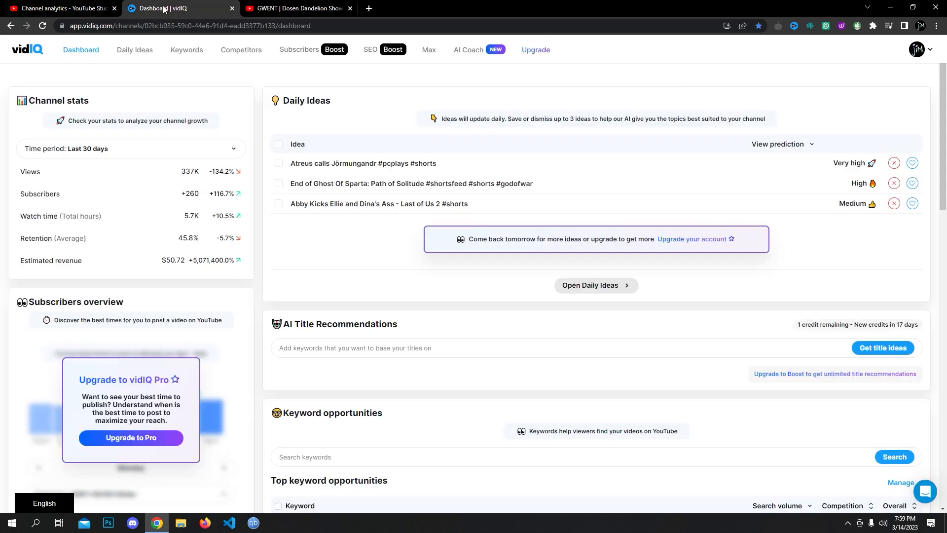
left_click(55, 5)
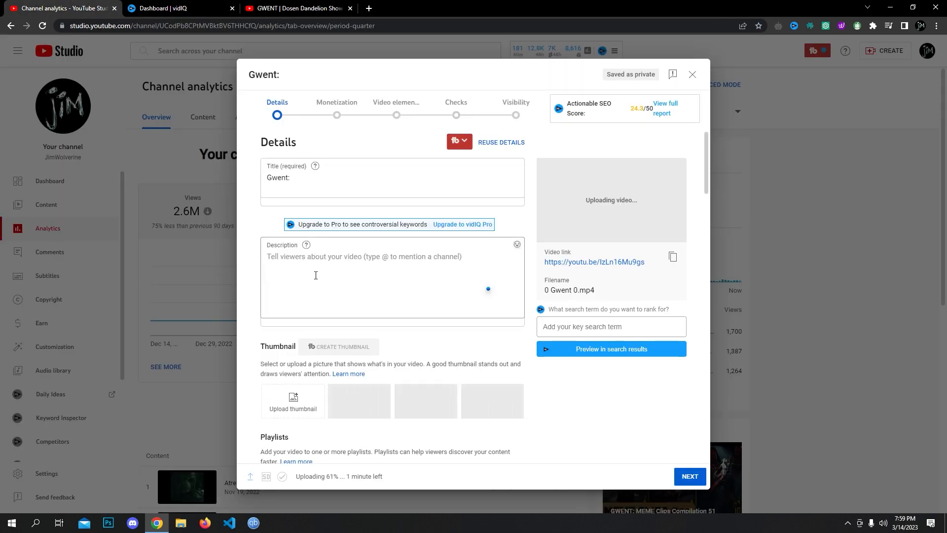
scroll(312, 227, "down", 1)
scroll(311, 227, "down", 1)
scroll(461, 239, "up", 3)
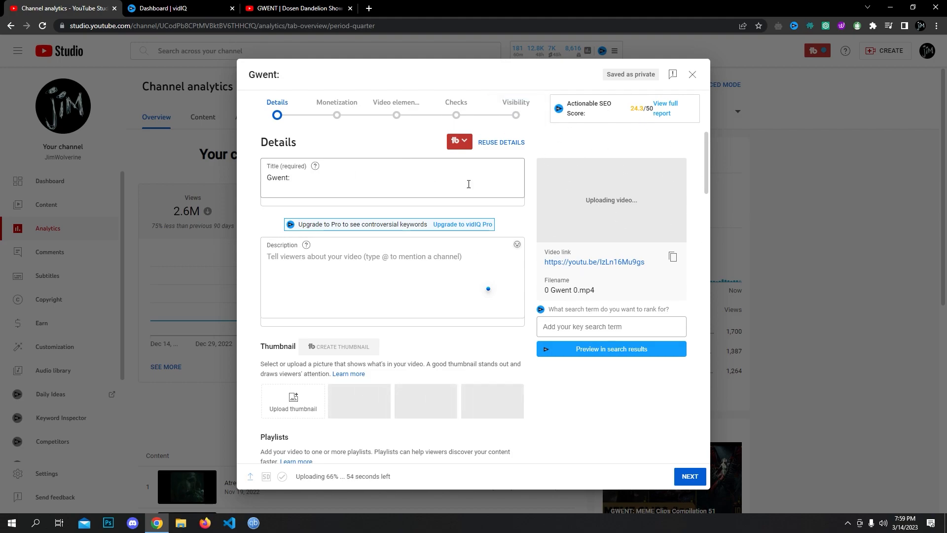
left_click(313, 6)
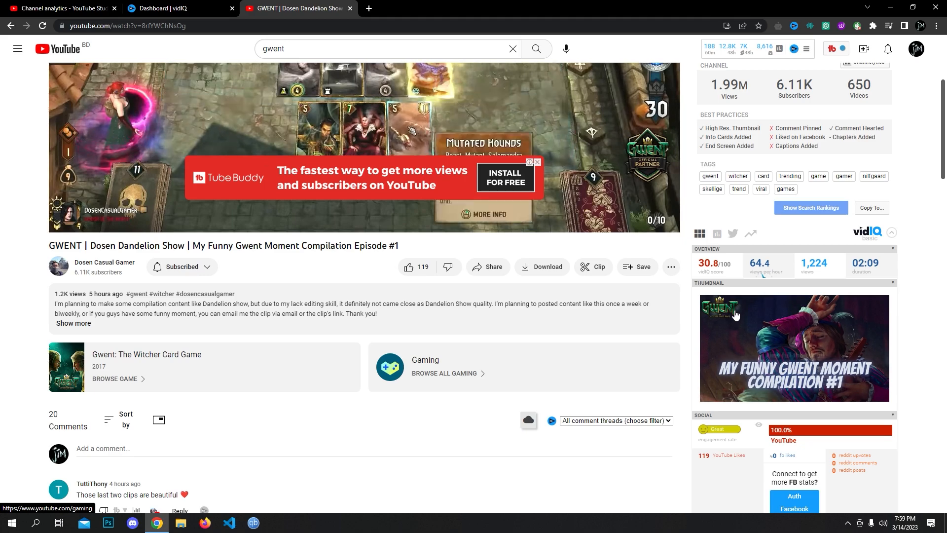
- Expand the Dosen Dandelion video's full description and chapters
mouse_move(767, 270)
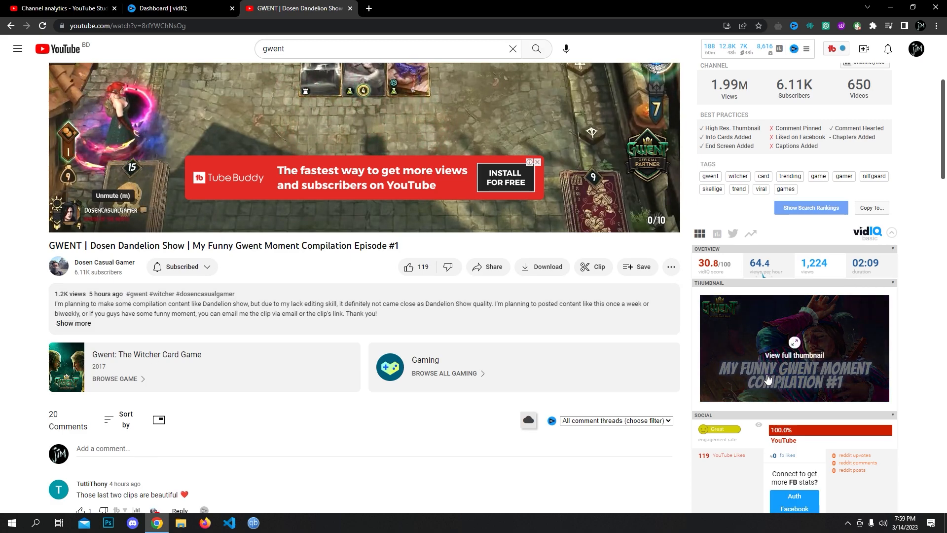
scroll(784, 306, "down", 5)
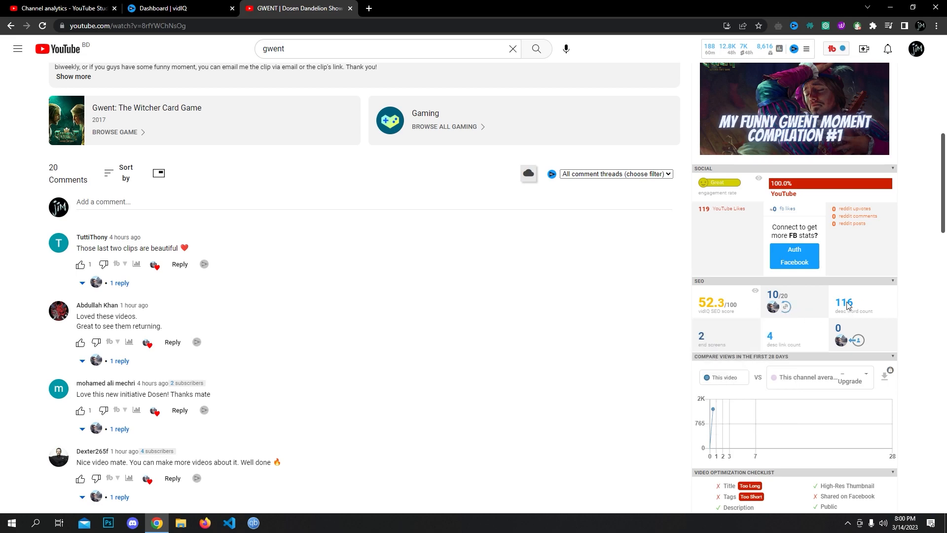
scroll(384, 377, "up", 4)
left_click(390, 261)
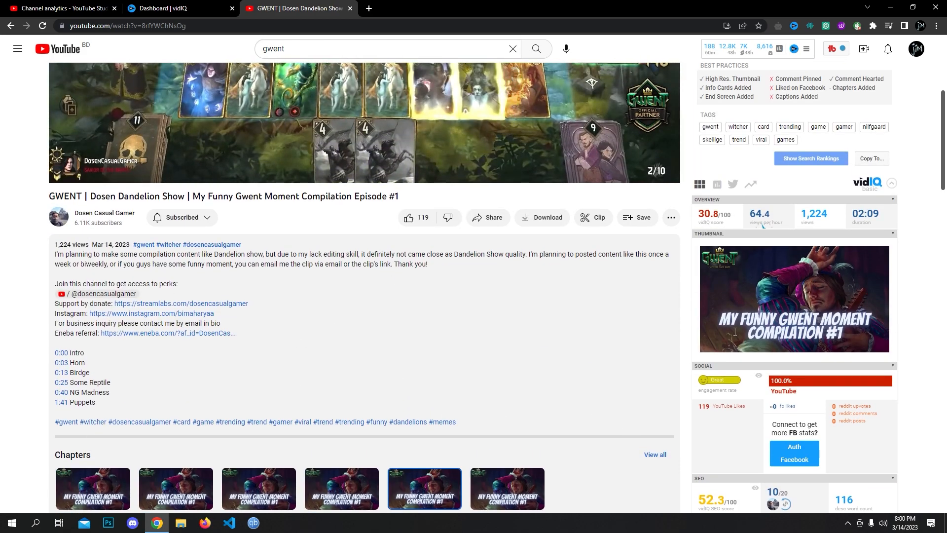
scroll(697, 320, "up", 4)
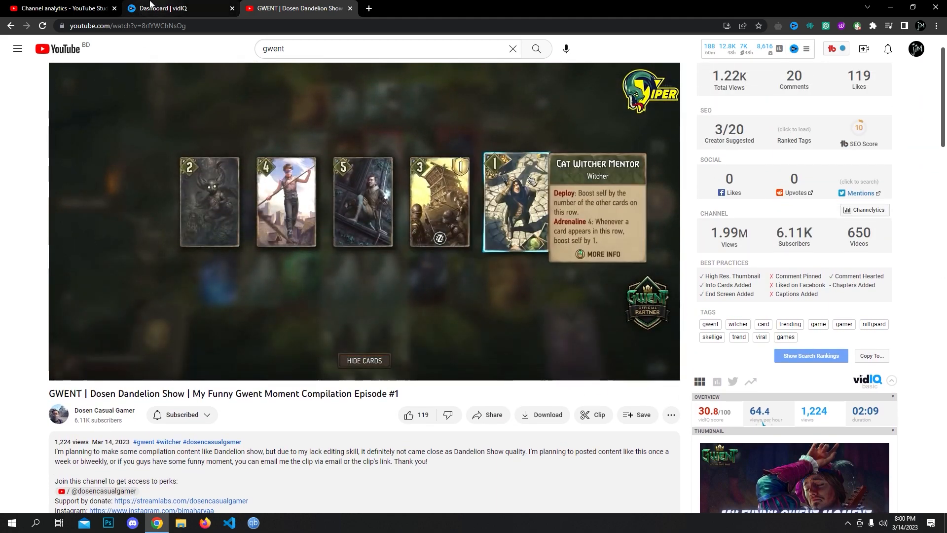
- Check the upload's Tags field, then scroll the Dandelion video to vidIQ's Video Tags panel
left_click(74, 6)
scroll(322, 401, "down", 12)
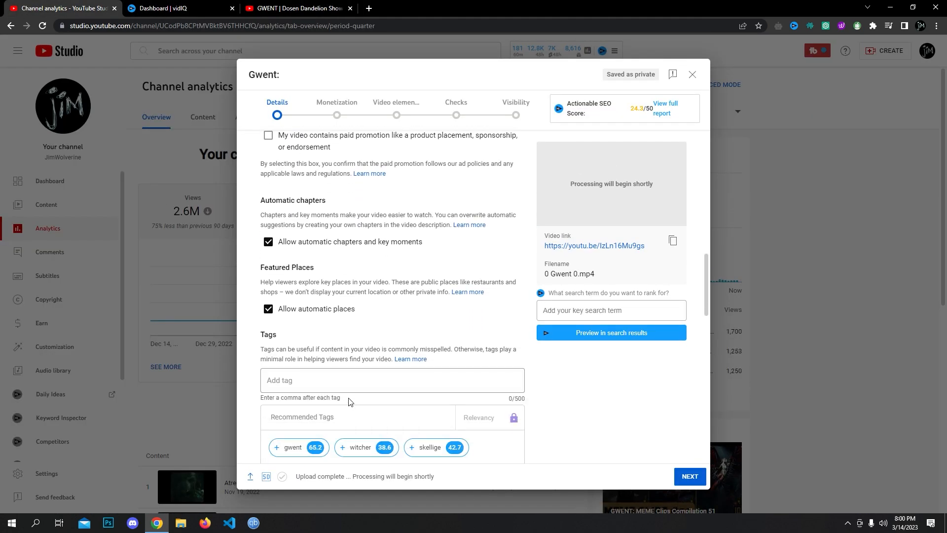
scroll(348, 404, "down", 3)
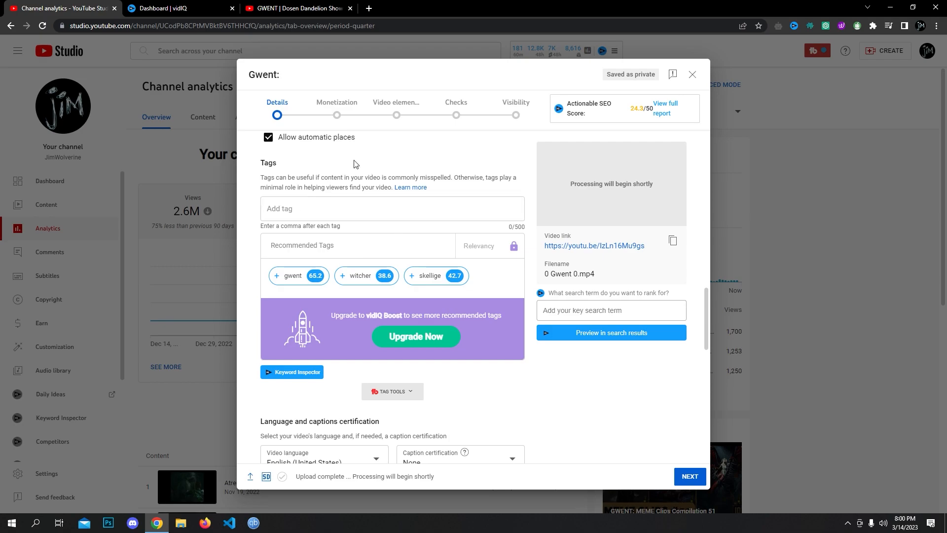
left_click(163, 7)
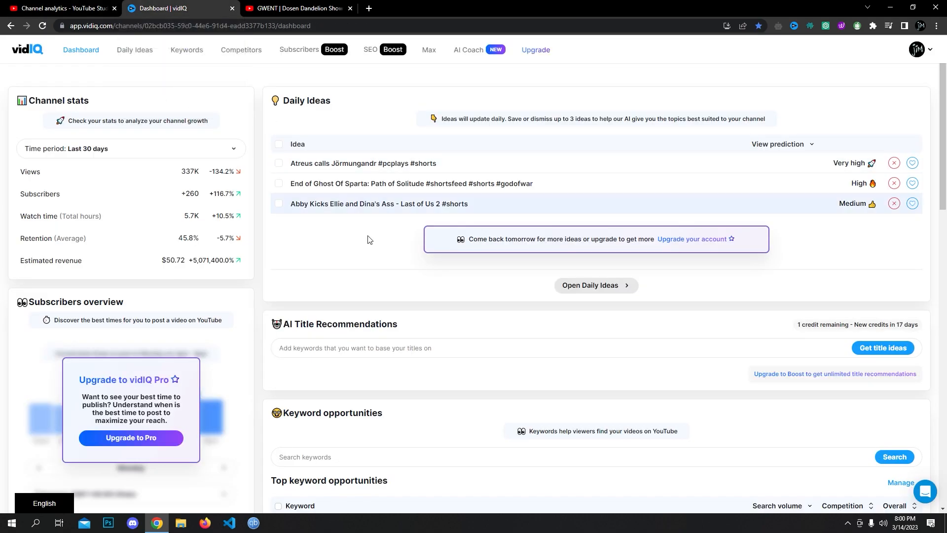
left_click(311, 9)
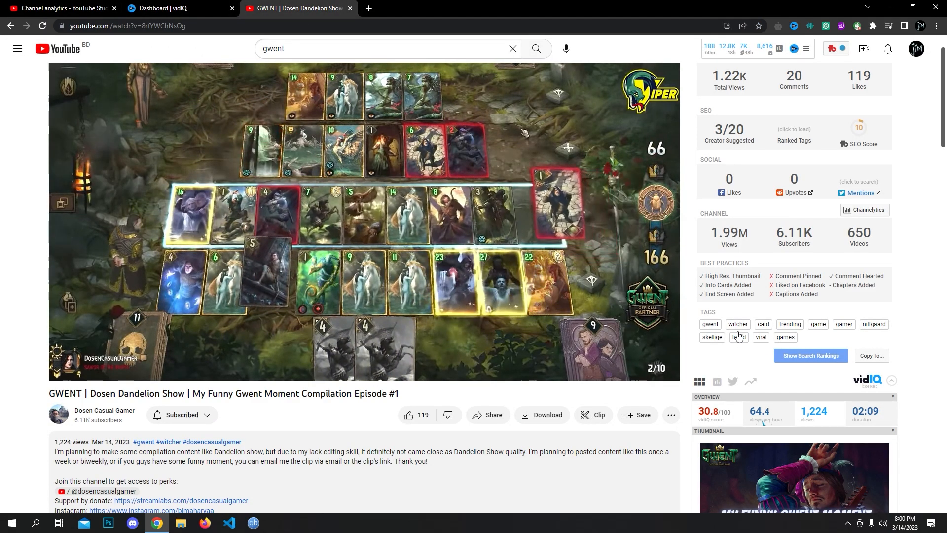
scroll(738, 138, "up", 1)
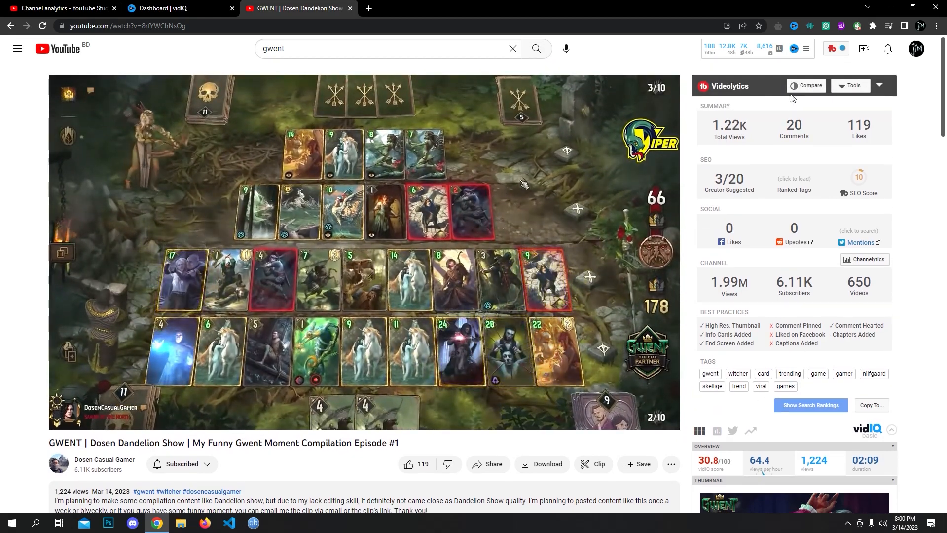
scroll(813, 295, "down", 9)
scroll(814, 300, "down", 2)
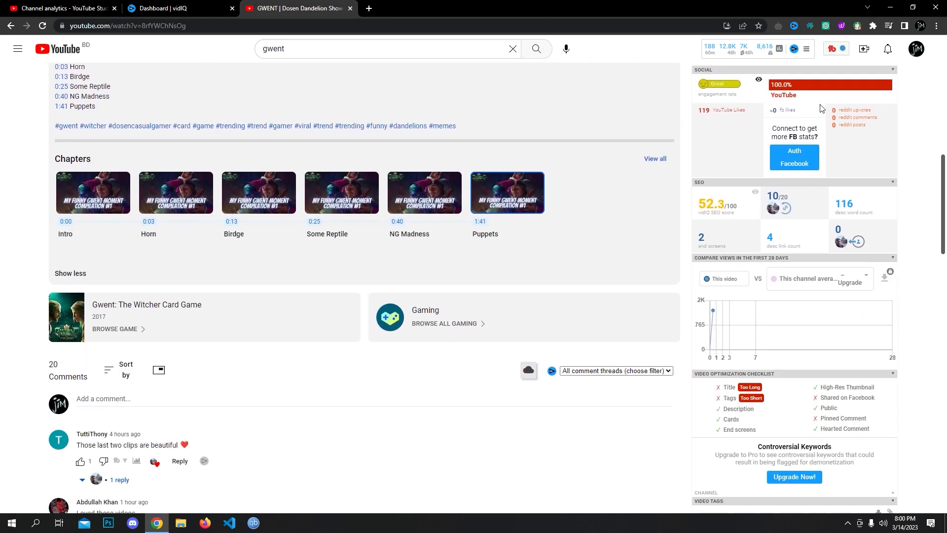
scroll(790, 315, "down", 3)
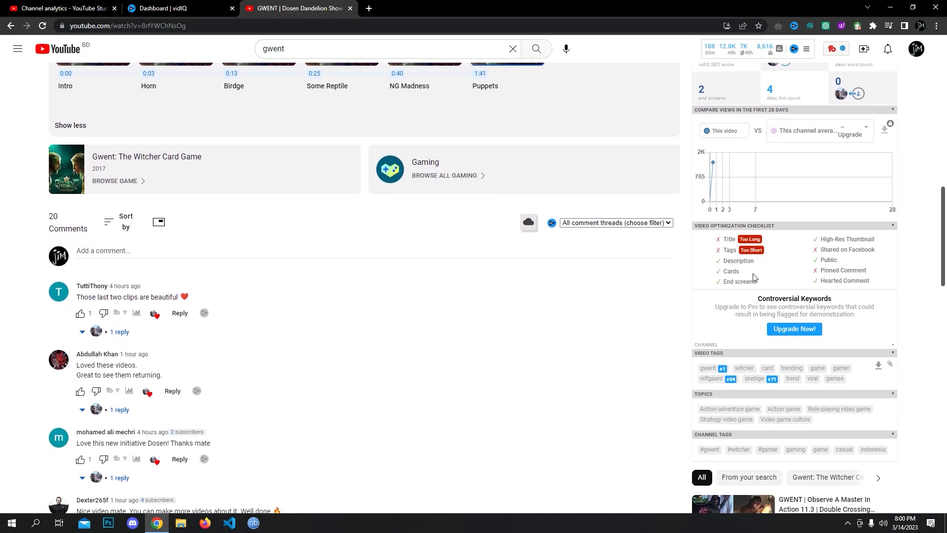
scroll(758, 338, "down", 3)
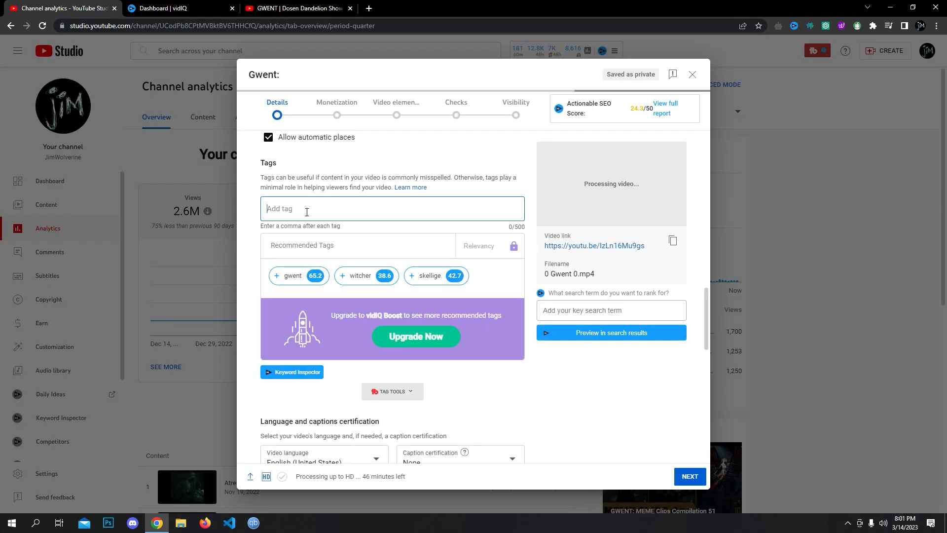
- Paste the competitor's 11 tags, gwent through games, into the upload's Tags (75/500)
type("gwent,witcher,card,trending,game,gamer,nilfgaard,skellige,trend,viral,games")
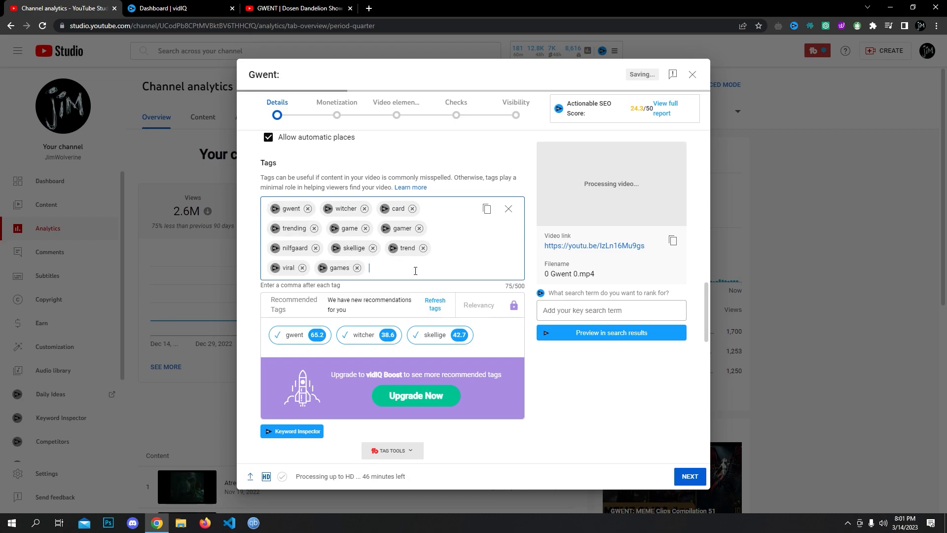
scroll(376, 246, "up", 15)
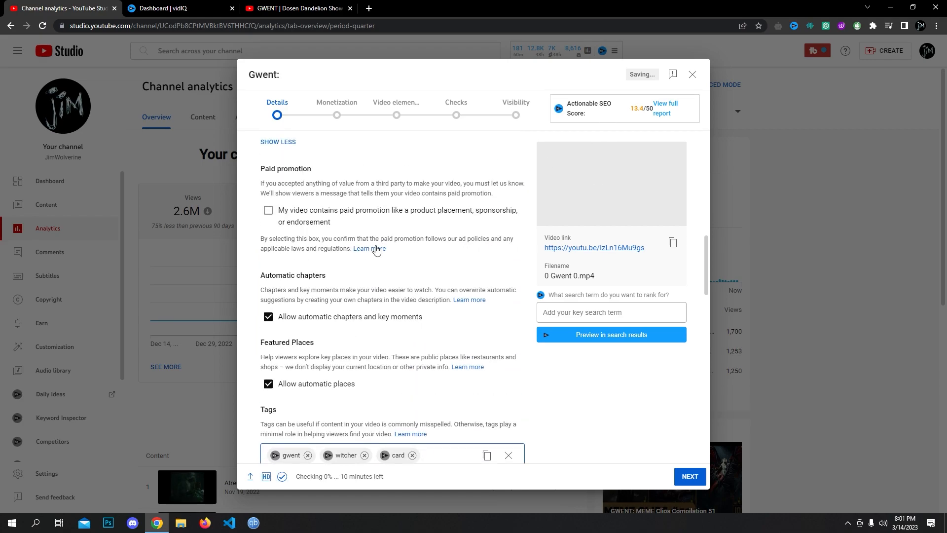
left_click(341, 11)
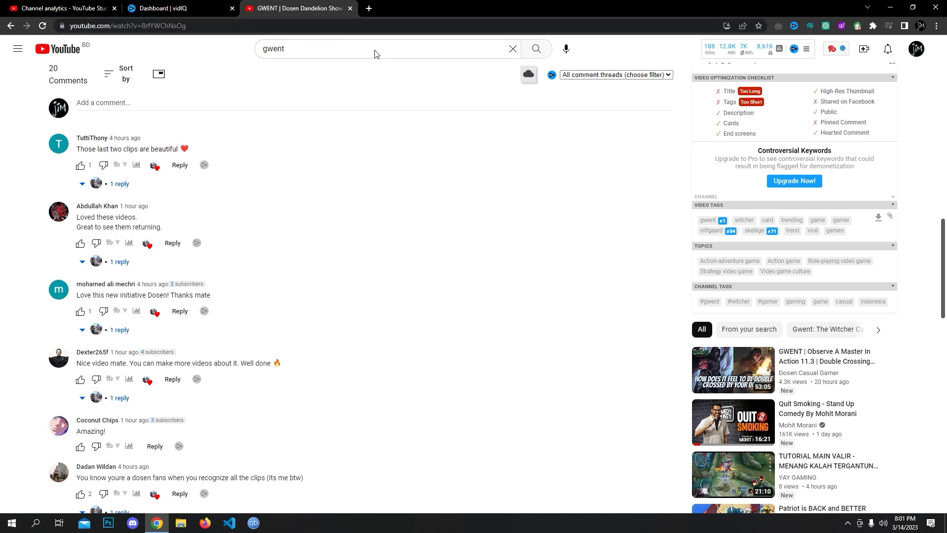
- Copy all tags from vidIQ's Video Tags panel on the GWENT: MEME Clips Compilation 51 video
left_click(922, 54)
scroll(756, 171, "up", 2)
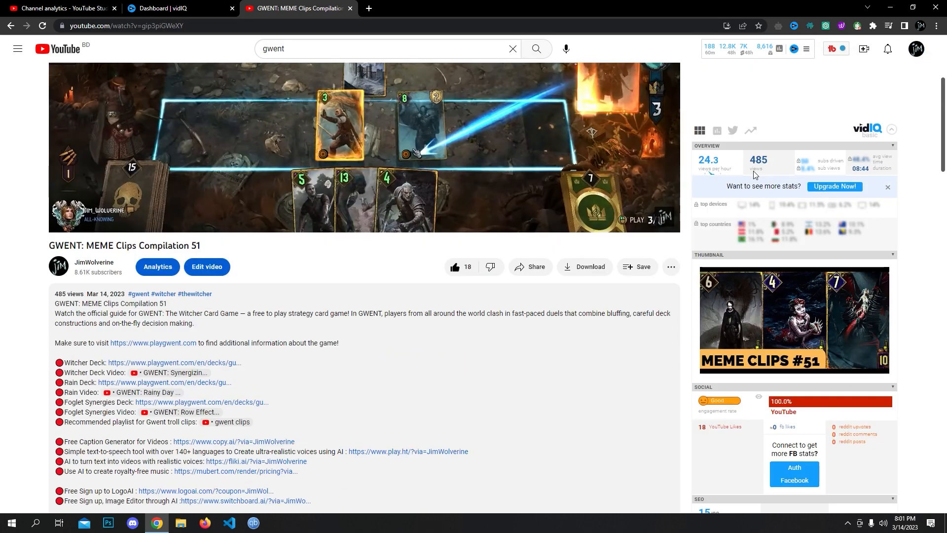
scroll(359, 373, "down", 2)
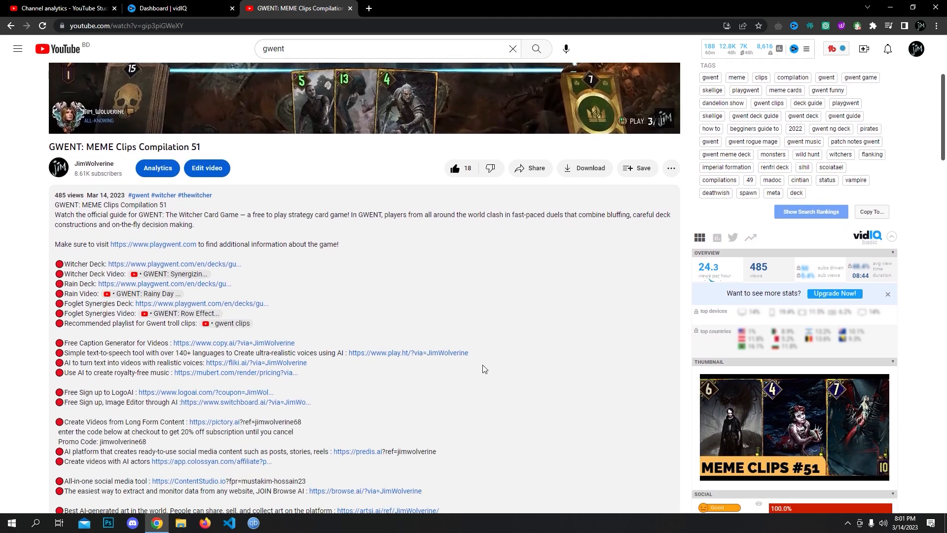
scroll(690, 301, "down", 2)
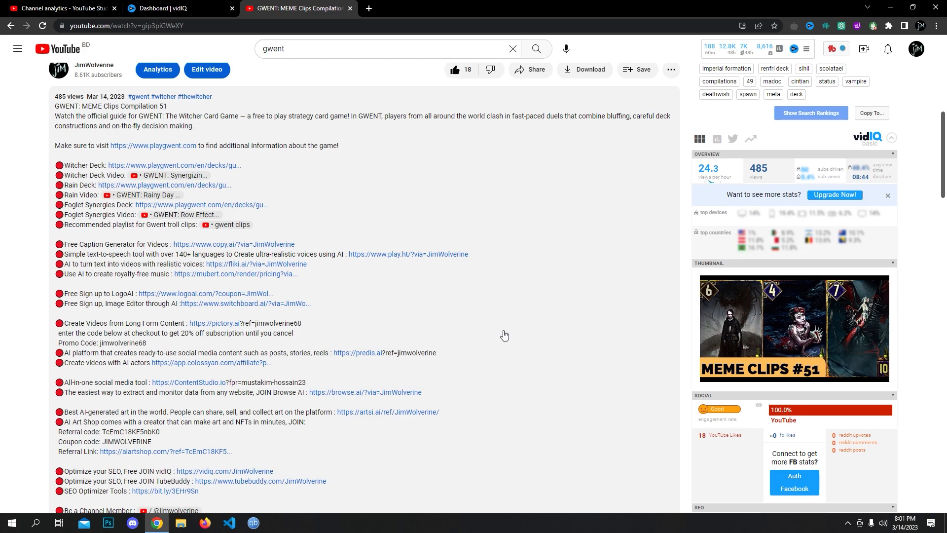
scroll(607, 316, "down", 5)
scroll(653, 317, "down", 3)
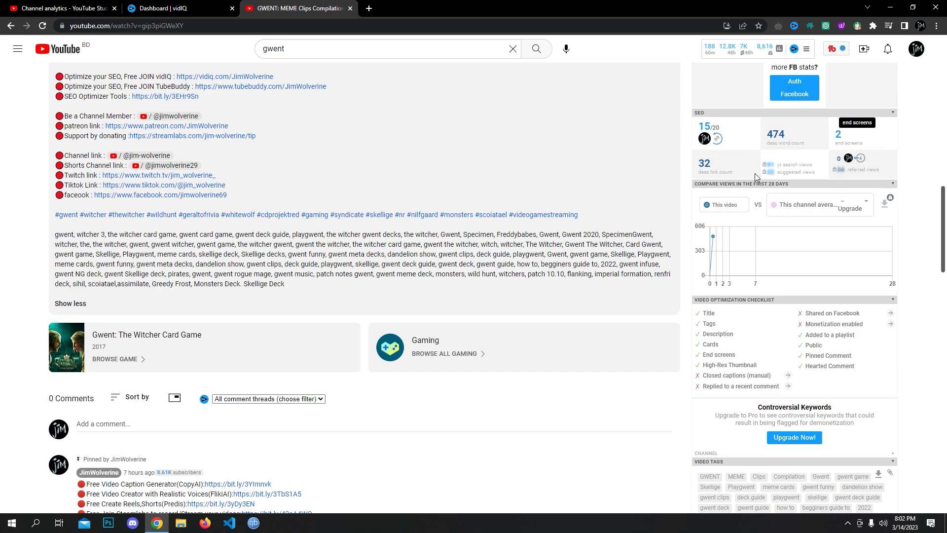
scroll(182, 227, "up", 3)
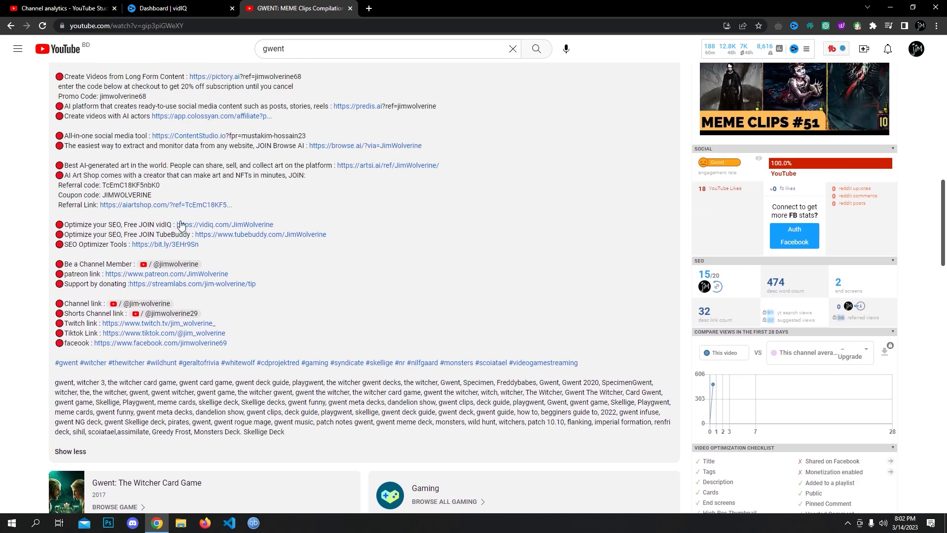
scroll(698, 286, "down", 1)
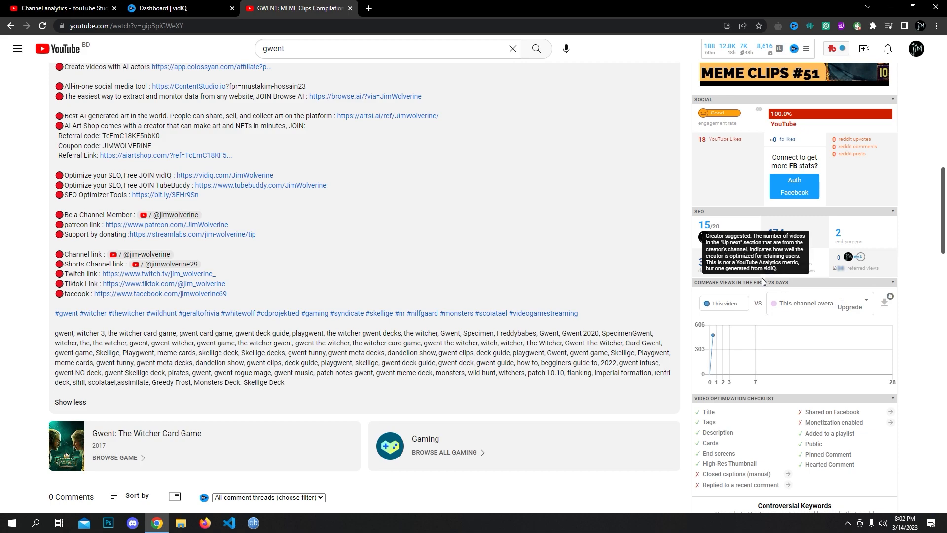
scroll(762, 277, "down", 3)
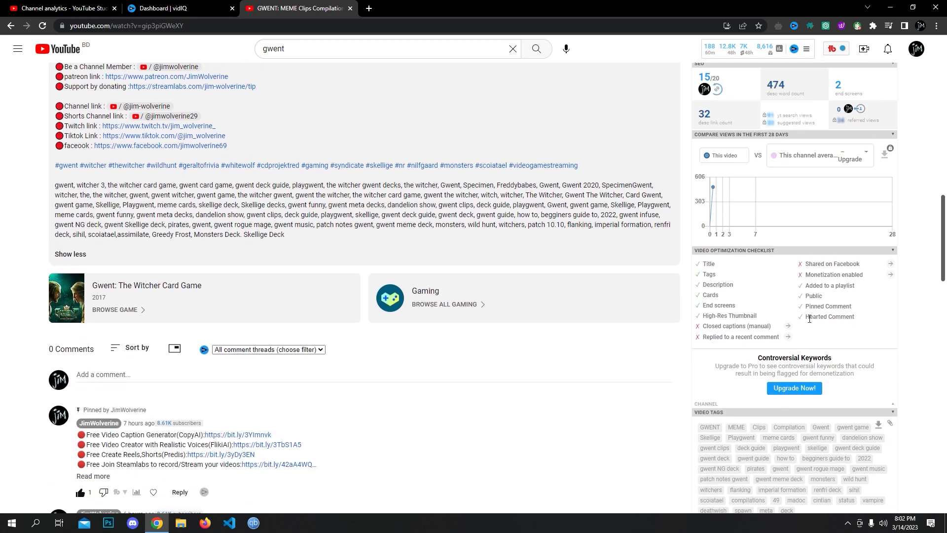
scroll(809, 319, "down", 4)
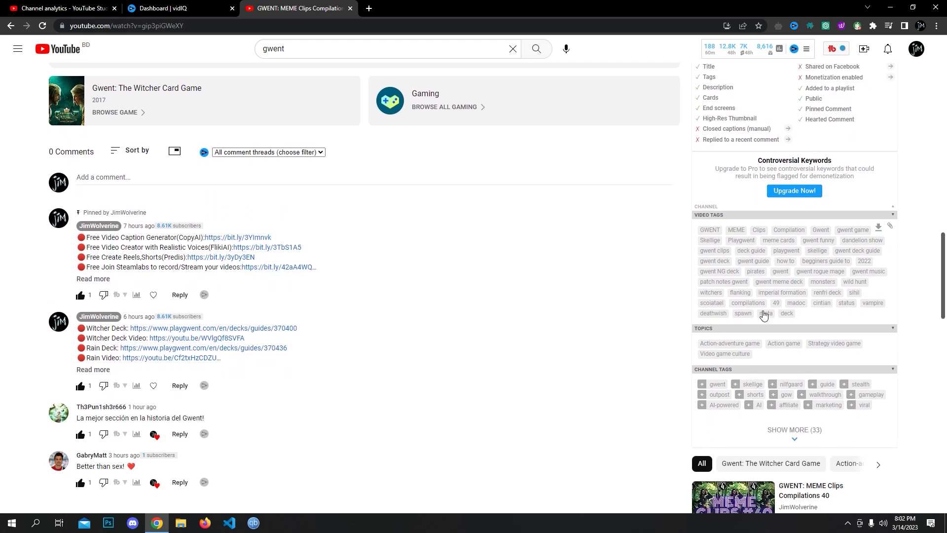
left_click(890, 227)
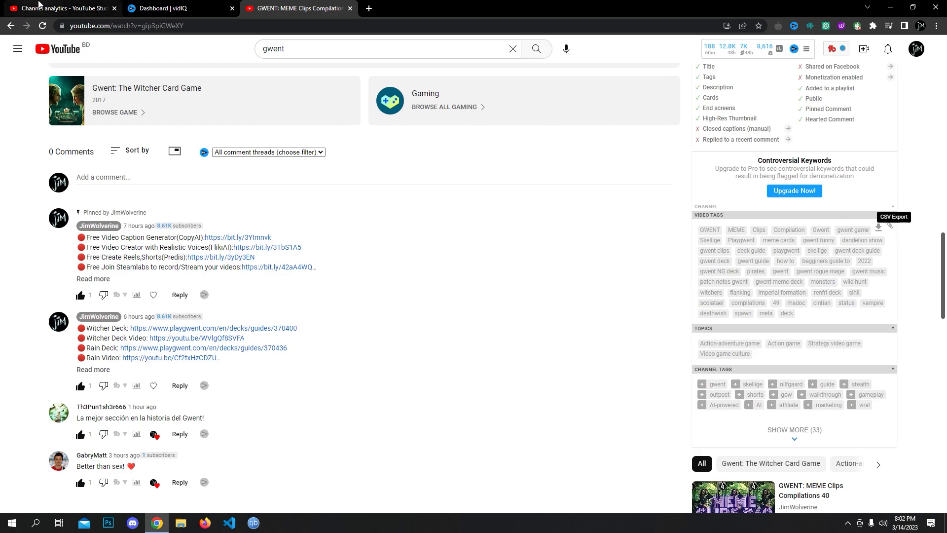
left_click(62, 8)
- Clear the upload's tags and paste the meme compilation's tag list, reaching 499/500 characters
scroll(381, 327, "down", 15)
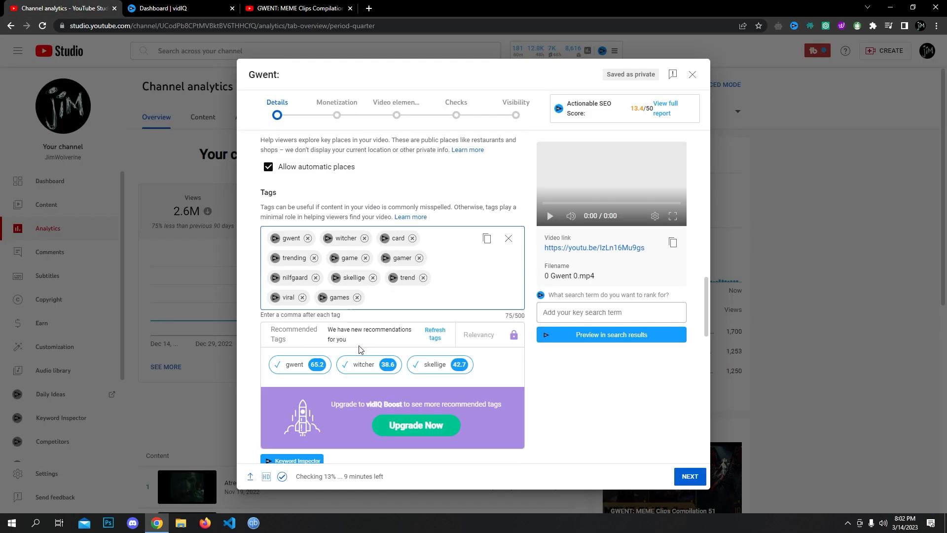
left_click(509, 159)
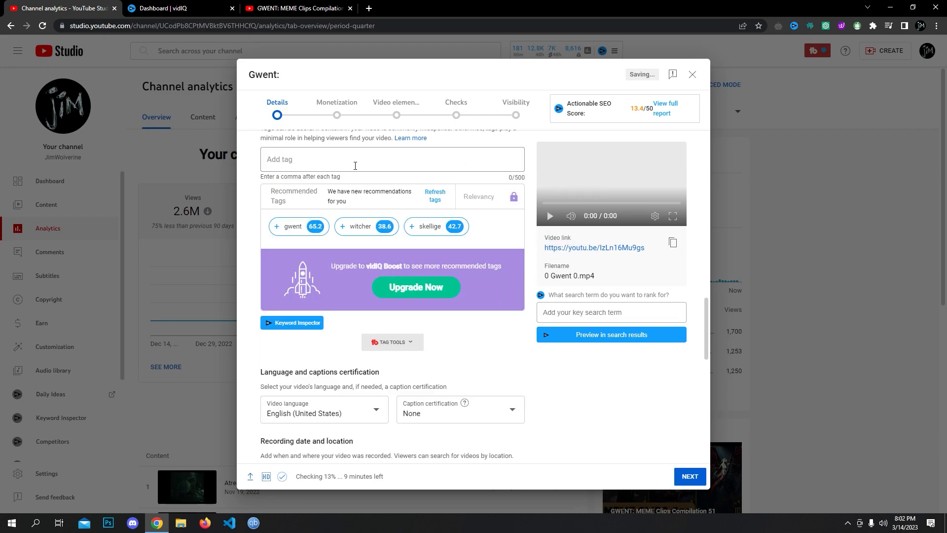
key("ctrl+v")
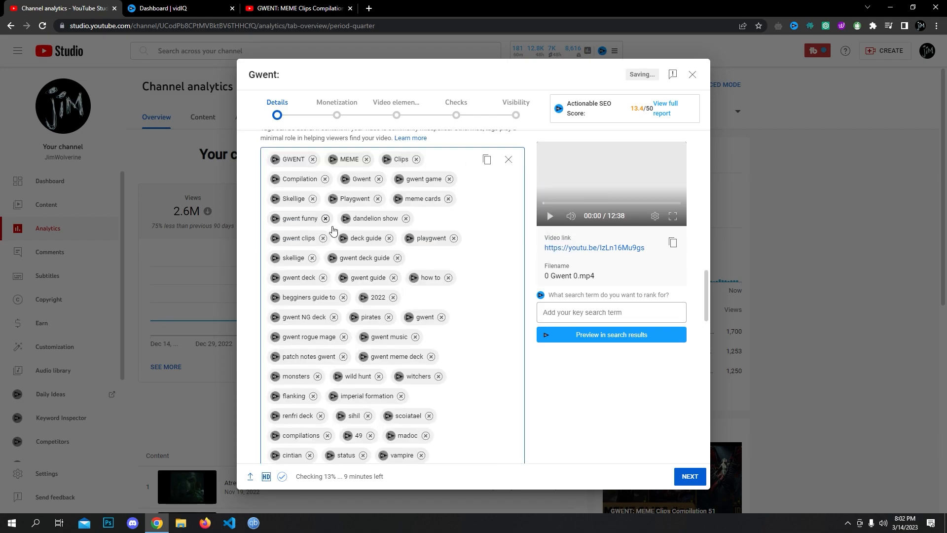
scroll(493, 163, "up", 1)
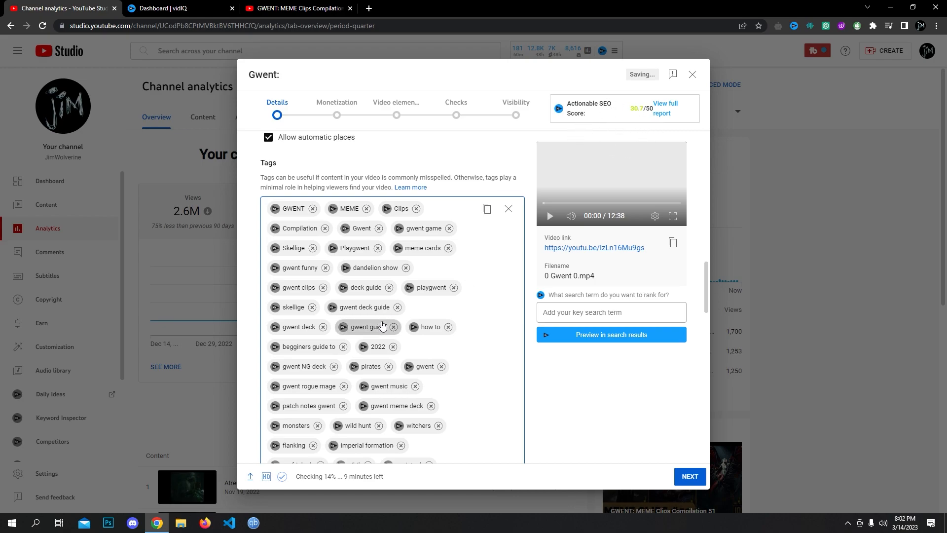
scroll(382, 325, "up", 15)
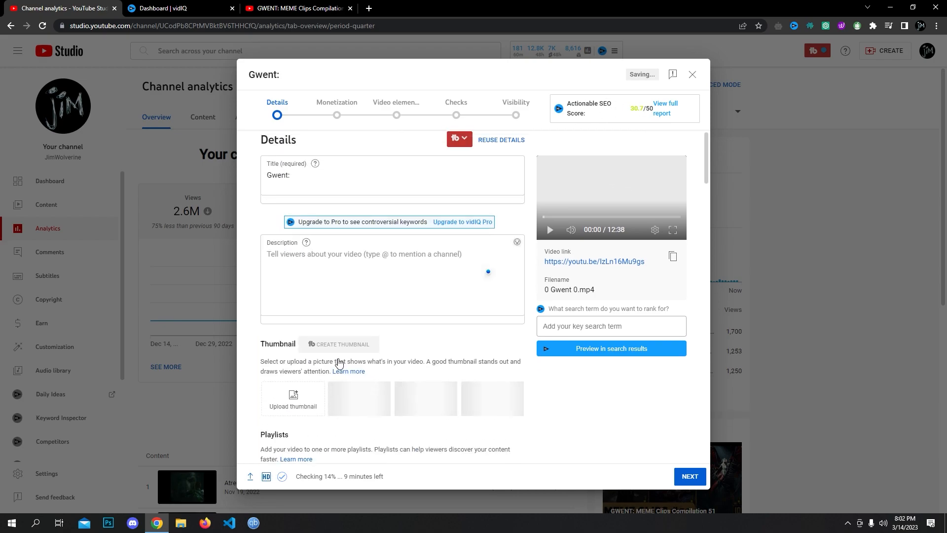
scroll(292, 183, "down", 15)
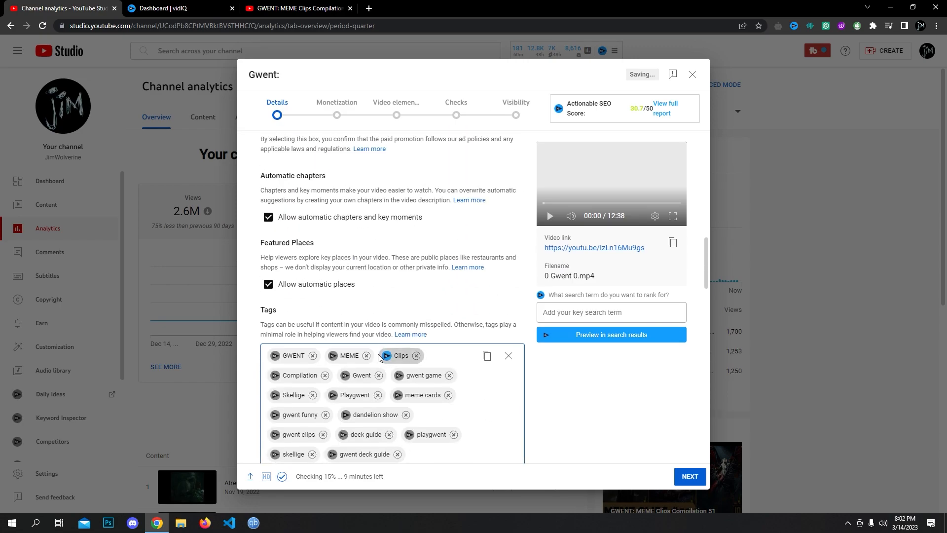
scroll(309, 197, "up", 2)
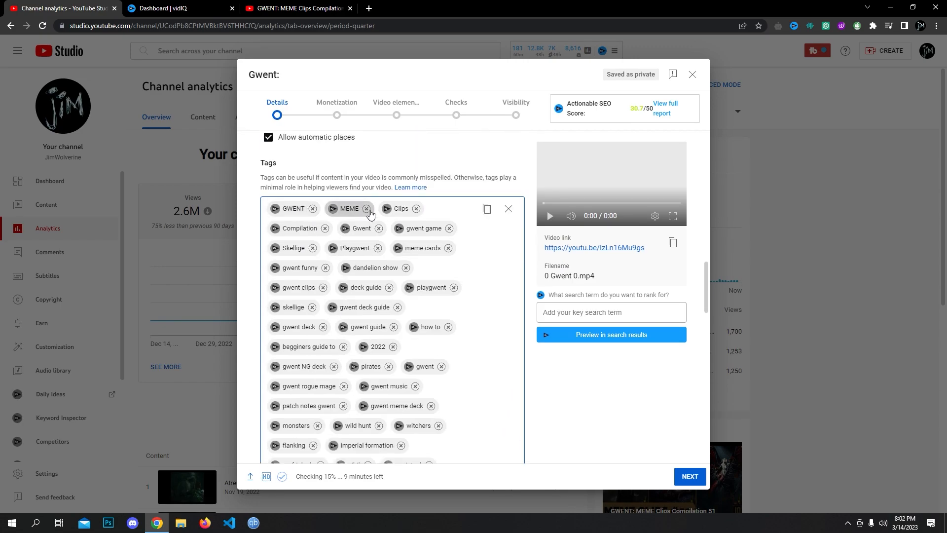
scroll(365, 305, "down", 6)
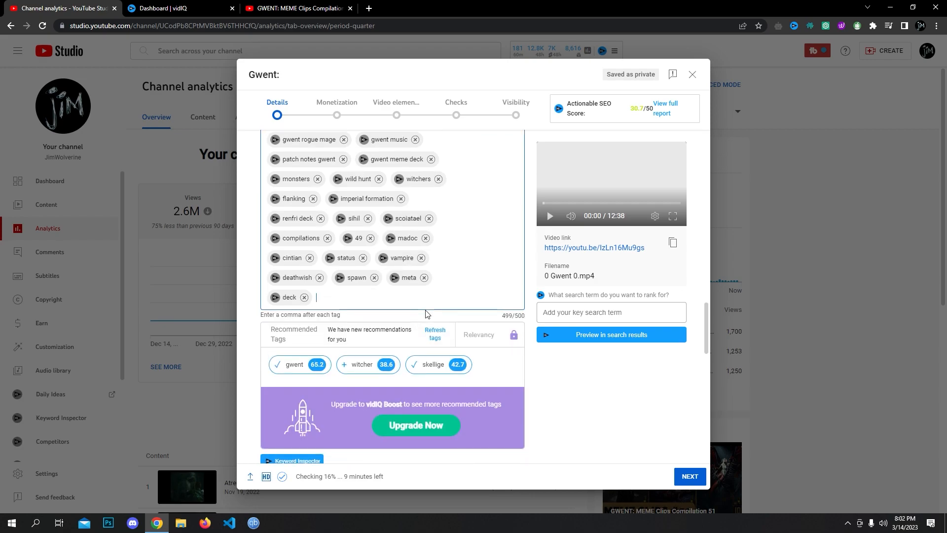
scroll(358, 283, "up", 4)
scroll(359, 282, "down", 4)
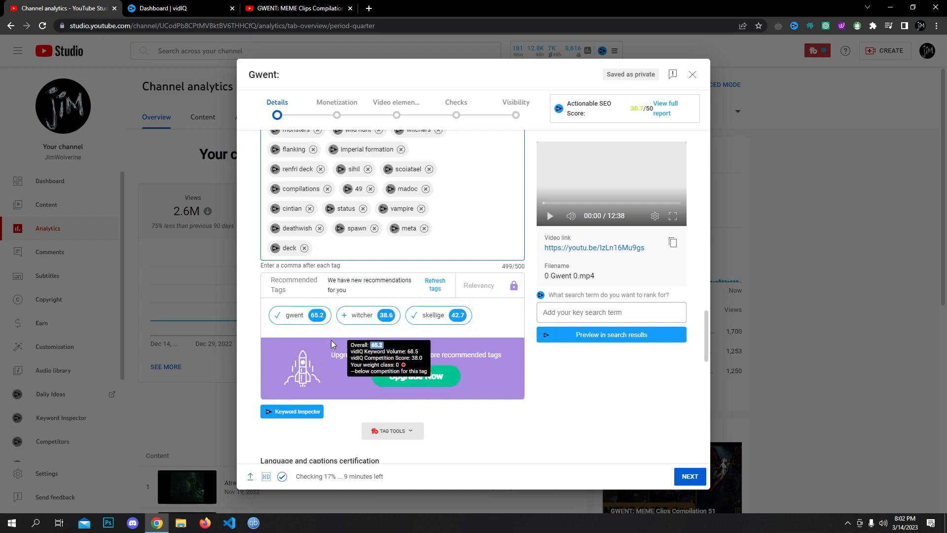
mouse_move(300, 321)
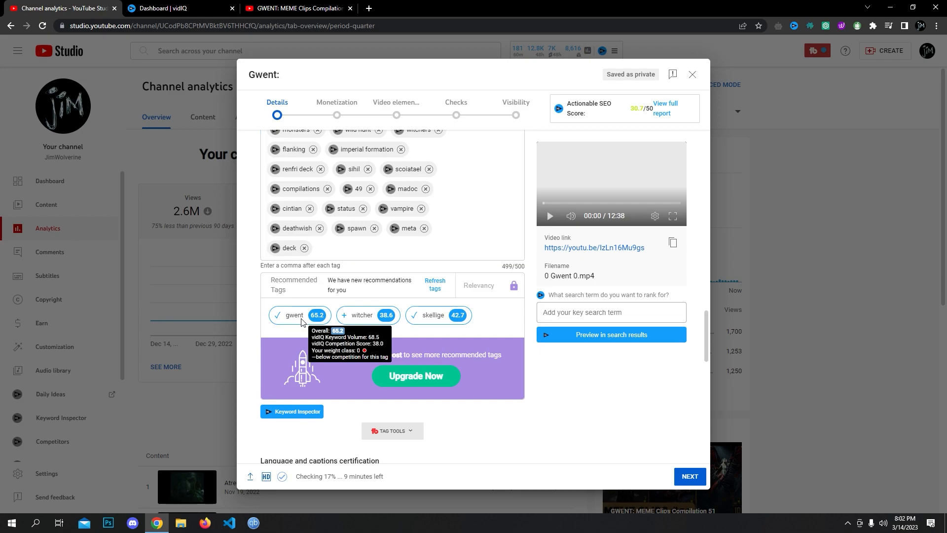
left_click(303, 322)
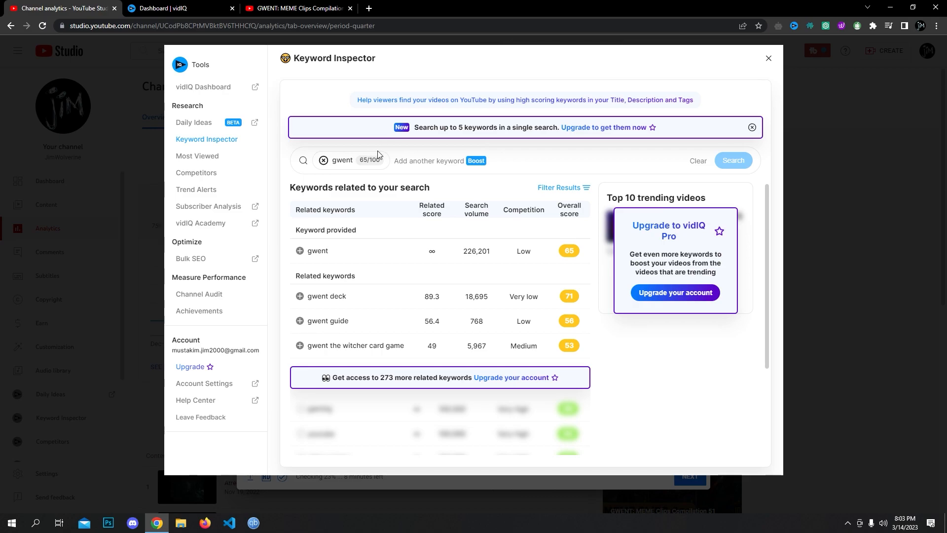
left_click(769, 60)
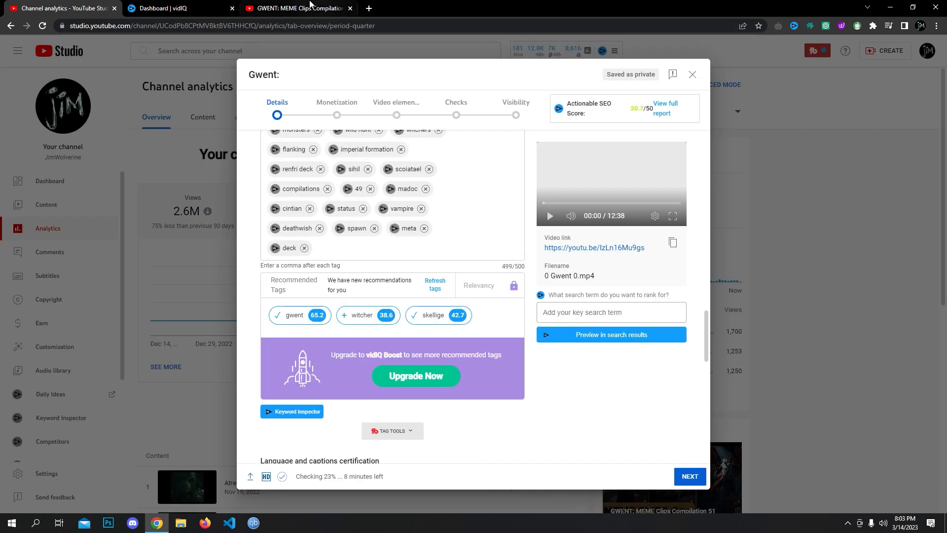
- Copy the GWENT video's opening description paragraphs into the upload's Description (373/5000)
left_click(296, 9)
scroll(345, 335, "up", 10)
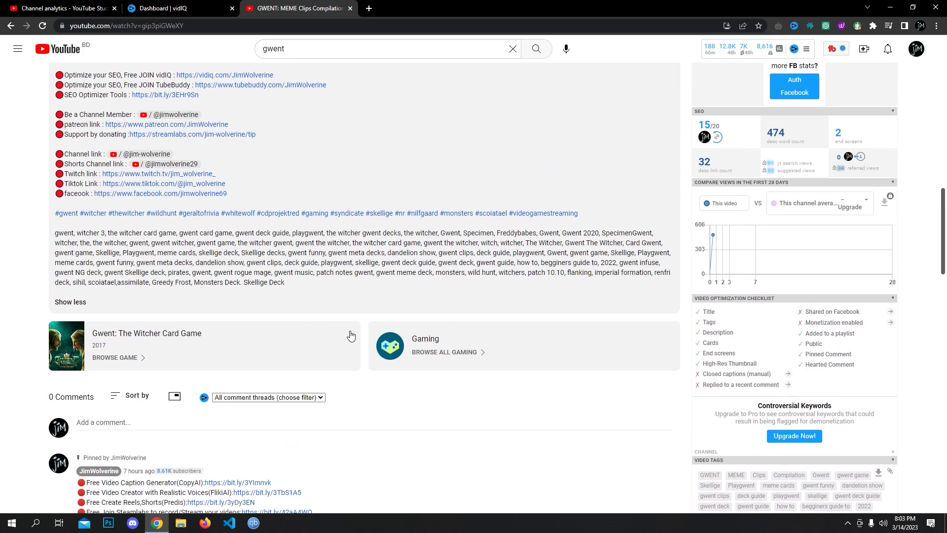
scroll(301, 340, "up", 10)
scroll(286, 339, "down", 4)
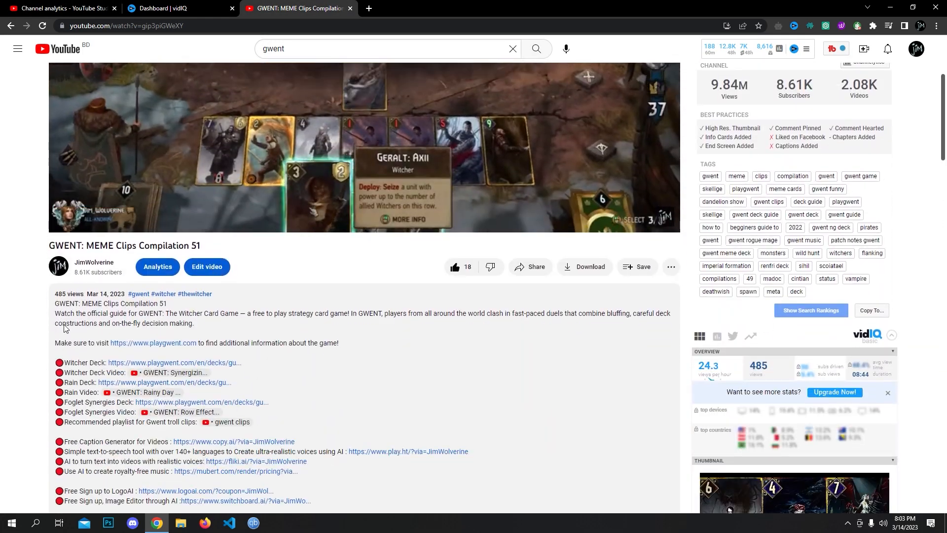
left_click_drag(55, 305, 344, 348)
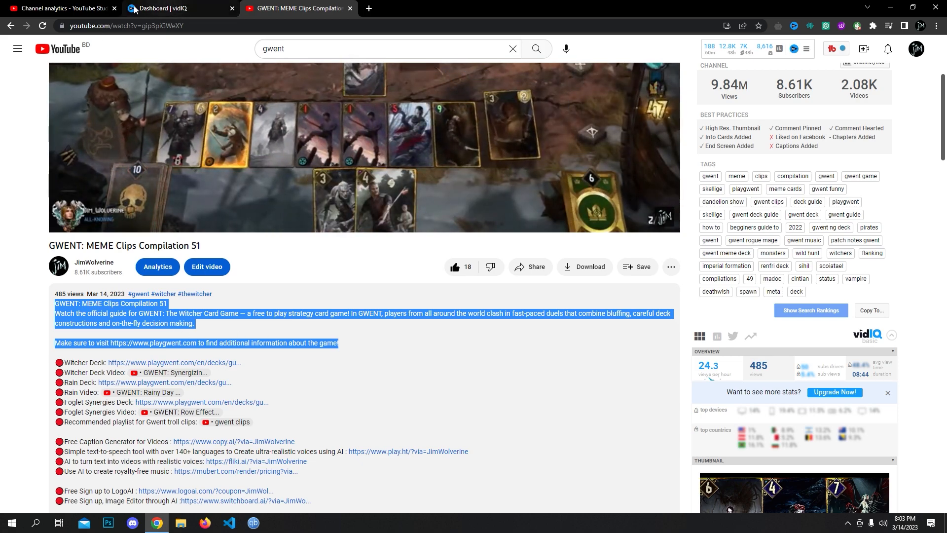
left_click(56, 4)
scroll(296, 281, "up", 15)
left_click(324, 282)
key("ctrl+v")
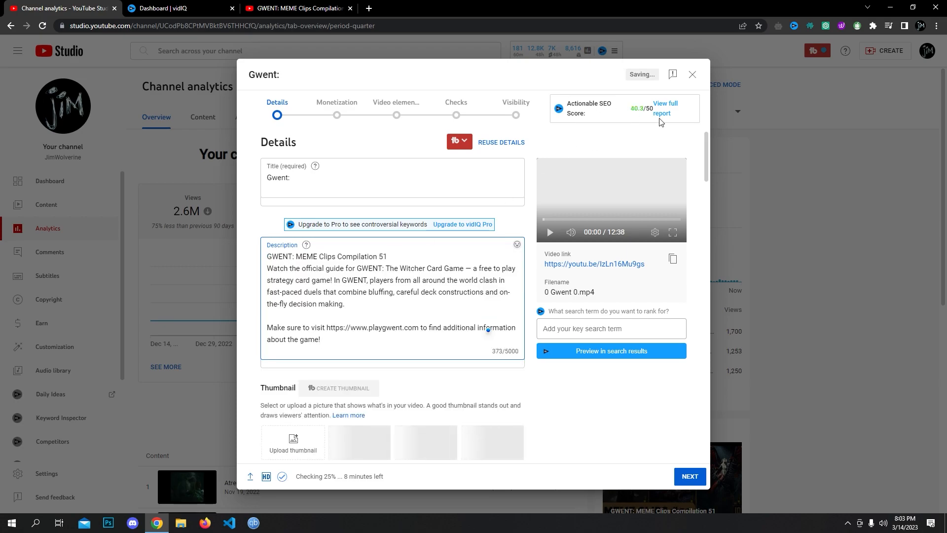
- Add 'MEME Clips Compilation' to the title and paste the tag keywords at the end of the description
left_click(302, 179)
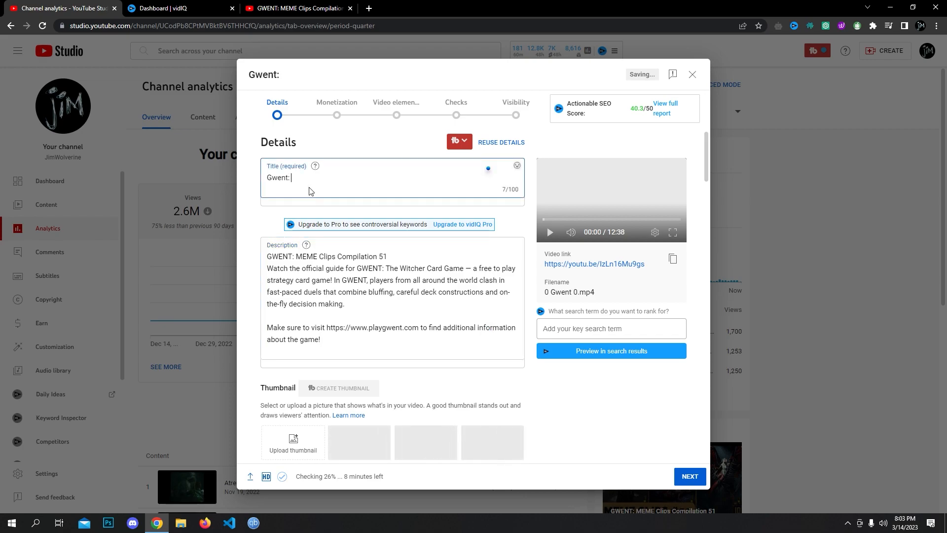
type("MEME Clips Compilation")
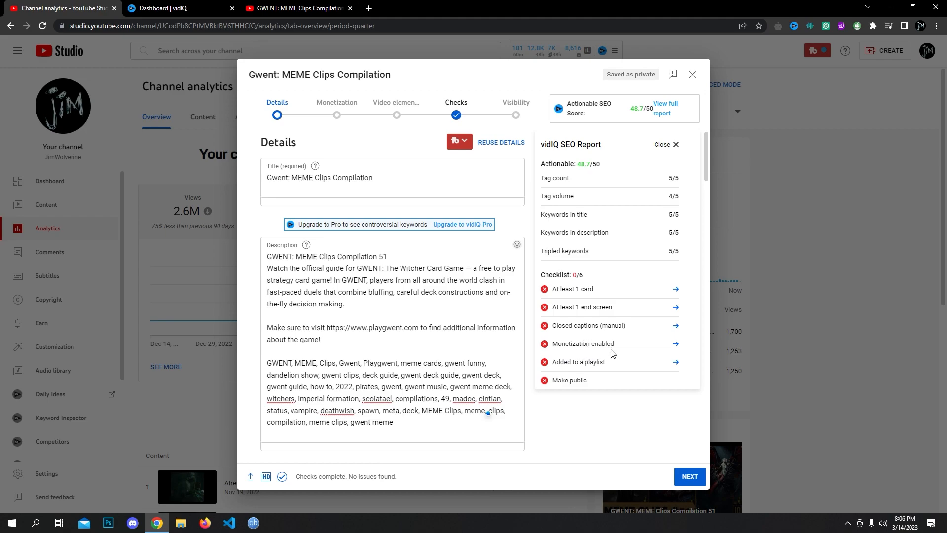
left_click(499, 424)
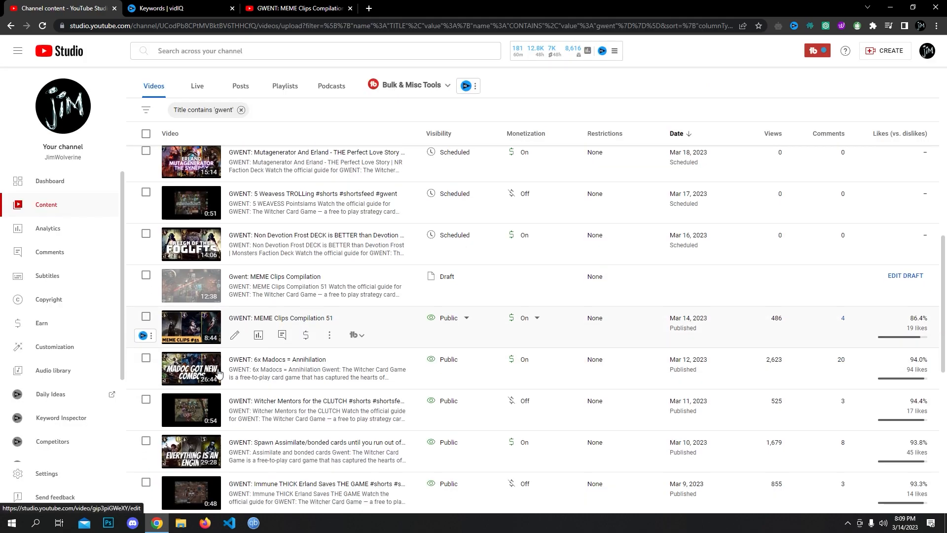
- Scroll the gwent-filtered Content list down to the recent uploads
scroll(427, 307, "down", 3)
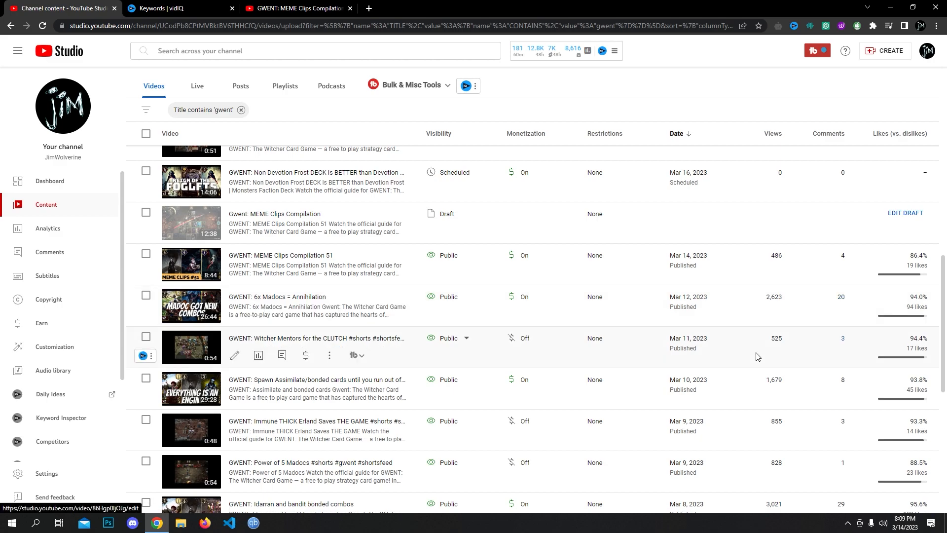
- Open the 'GWENT: 6x Madocs = Annihilation' details and read through its description and tags
left_click(236, 315)
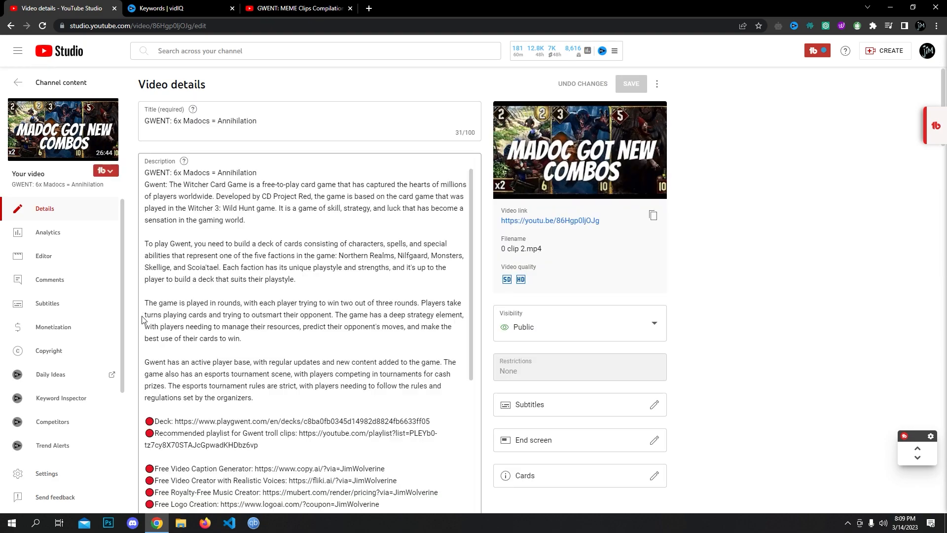
scroll(142, 320, "down", 4)
scroll(169, 187, "up", 4)
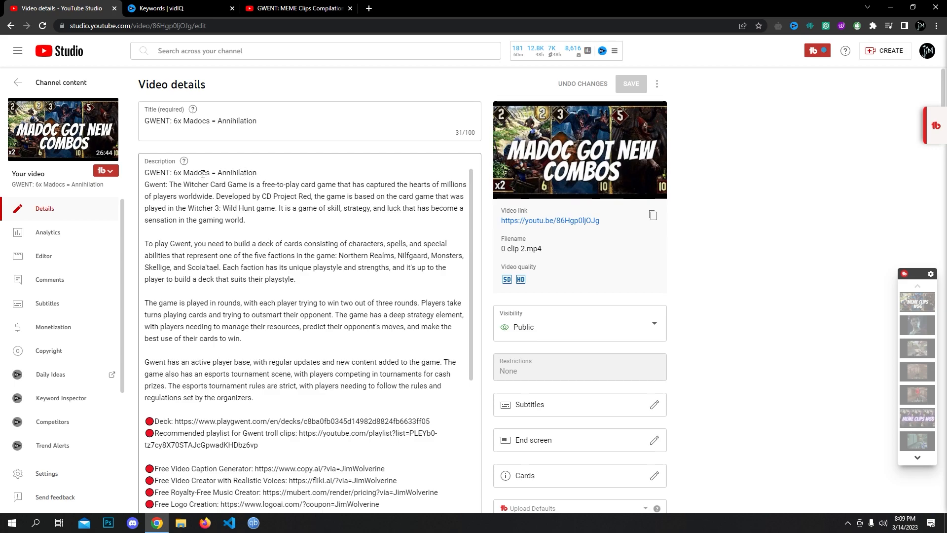
left_click_drag(258, 173, 150, 172)
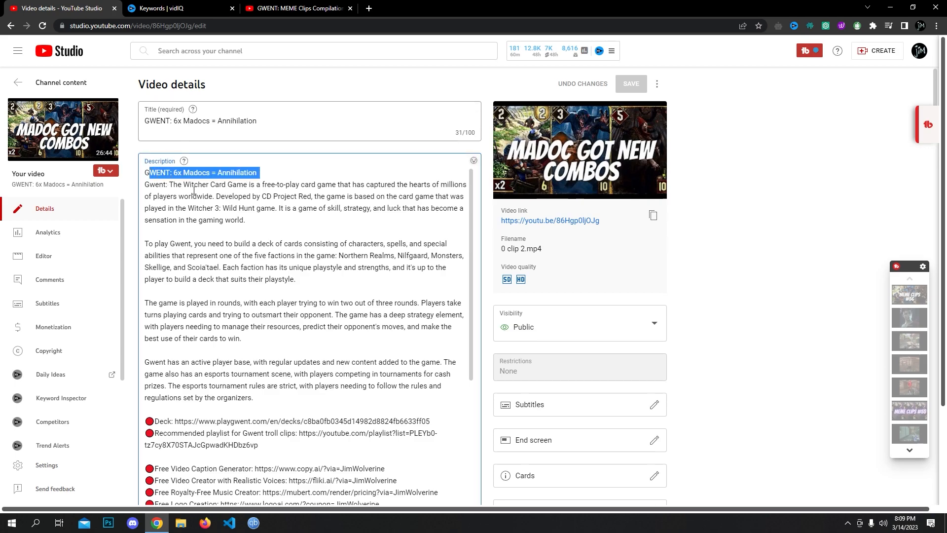
left_click(240, 172)
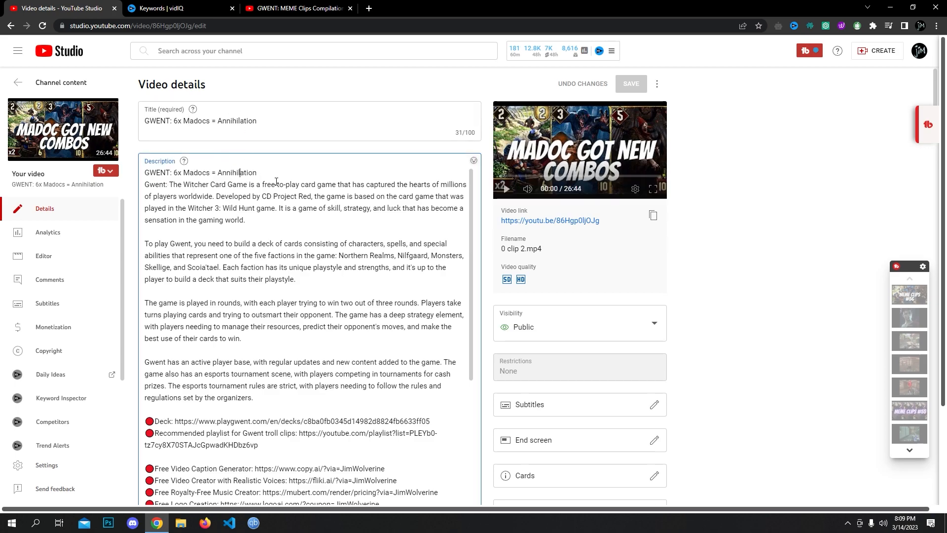
scroll(286, 296, "down", 10)
scroll(277, 351, "down", 20)
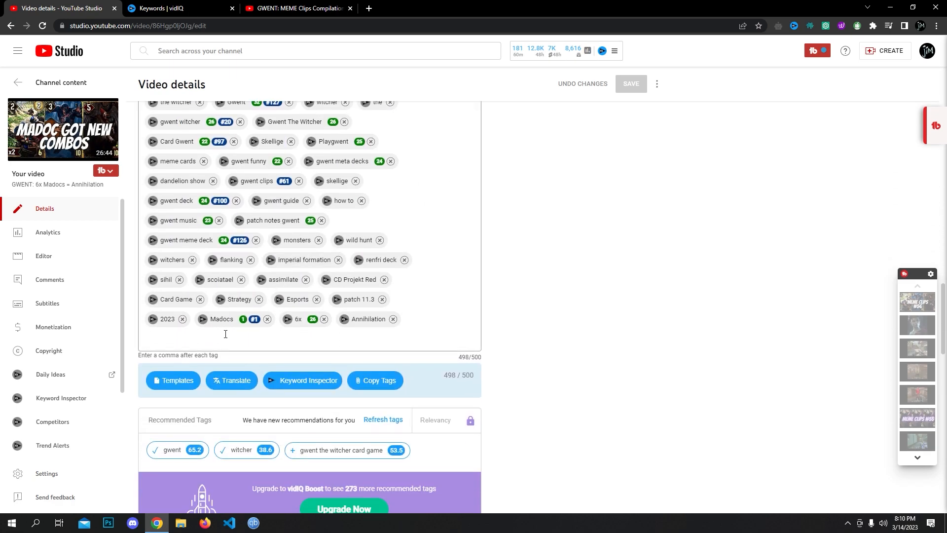
scroll(293, 325, "up", 1)
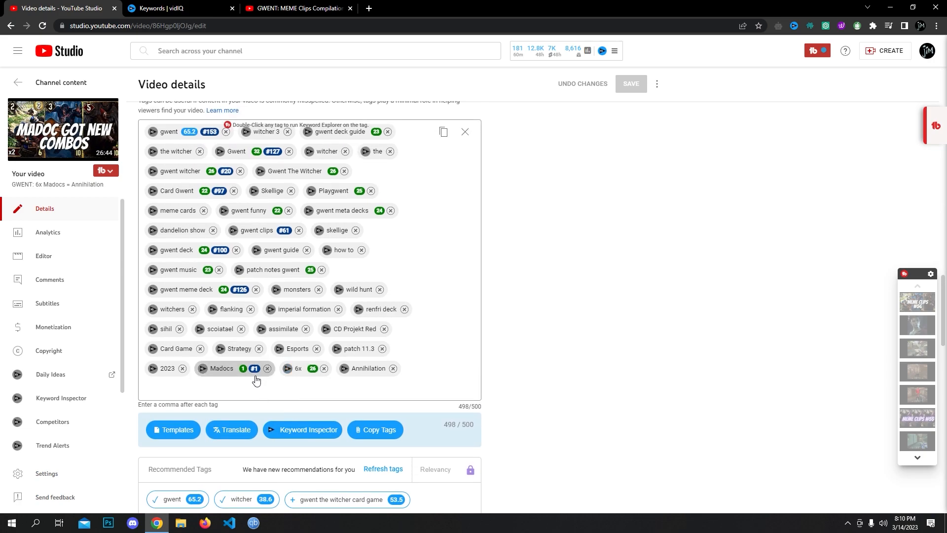
- Search YouTube for 'madocs' in a new tab, then select the query to replace it
left_click(369, 9)
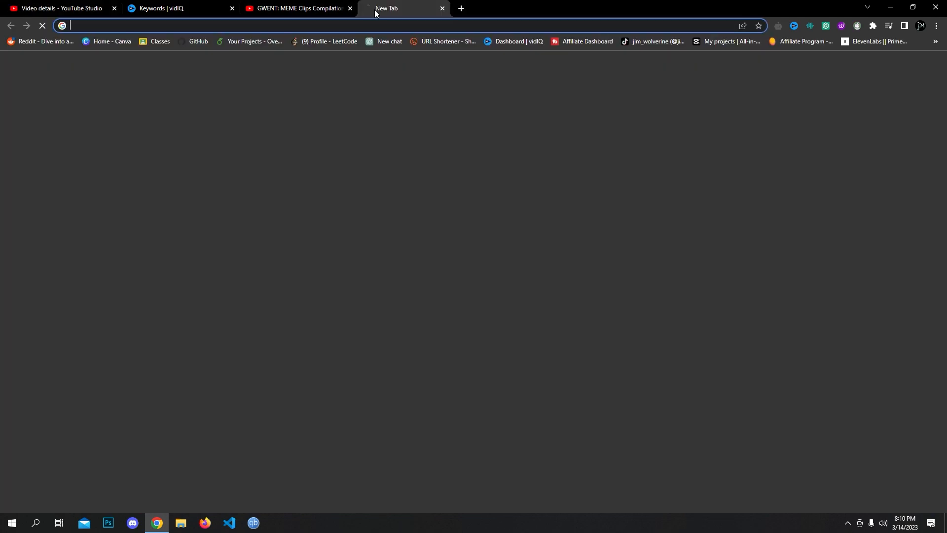
left_click(363, 228)
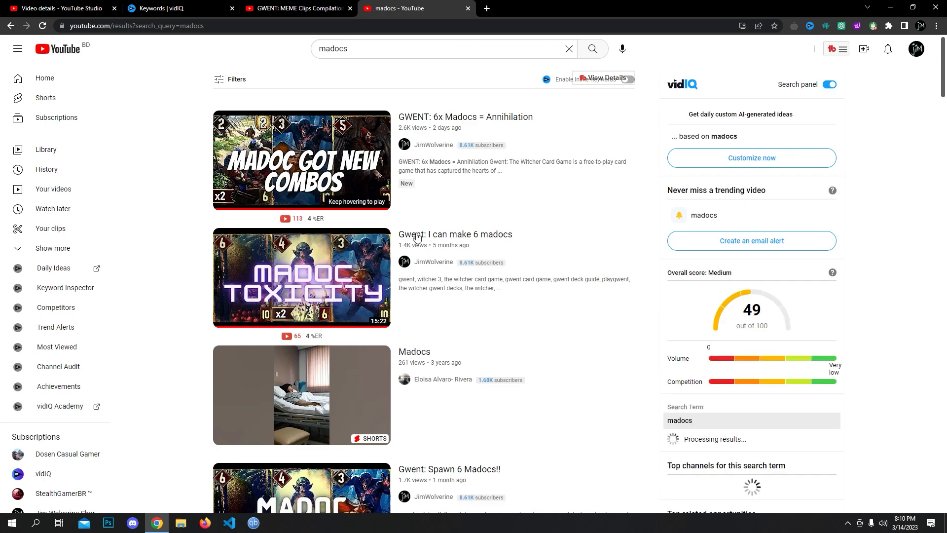
left_click(293, 8)
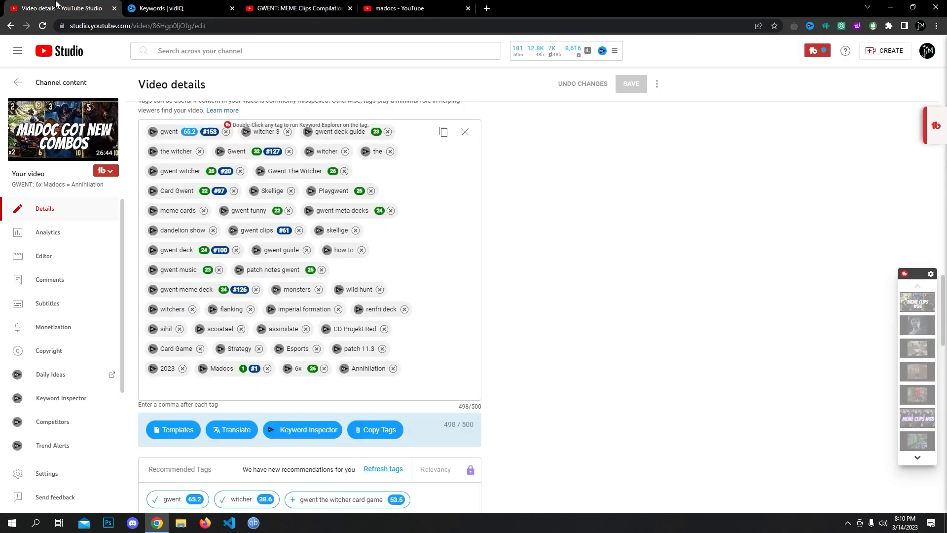
left_click(58, 7)
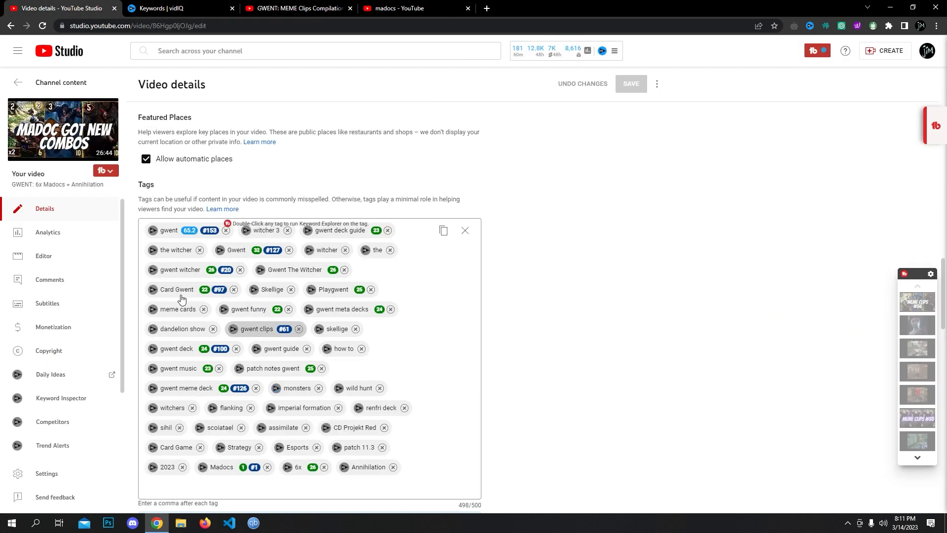
left_click(398, 7)
left_click_drag(296, 51, 228, 55)
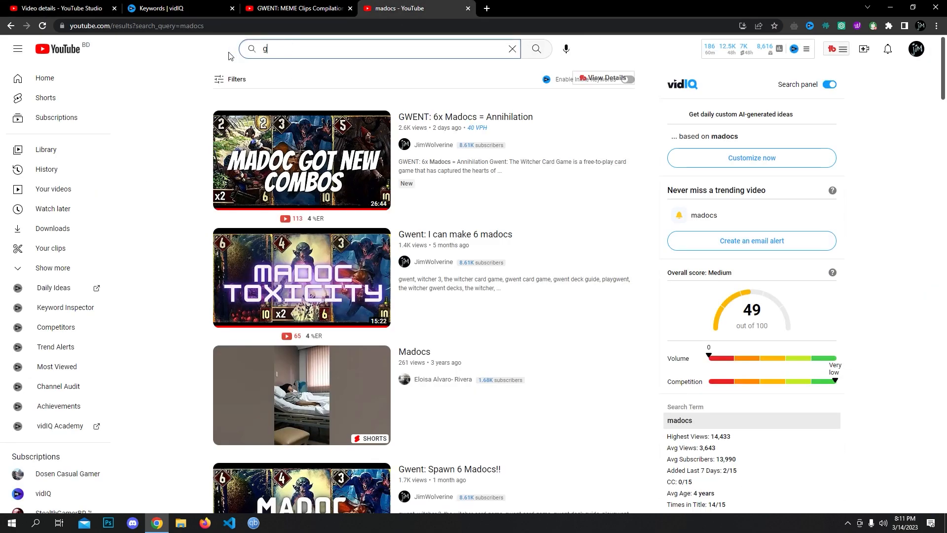
- Search YouTube for 'gwent witcher' and scroll through the results and vidIQ panel
type("gwent witcher")
key("Return")
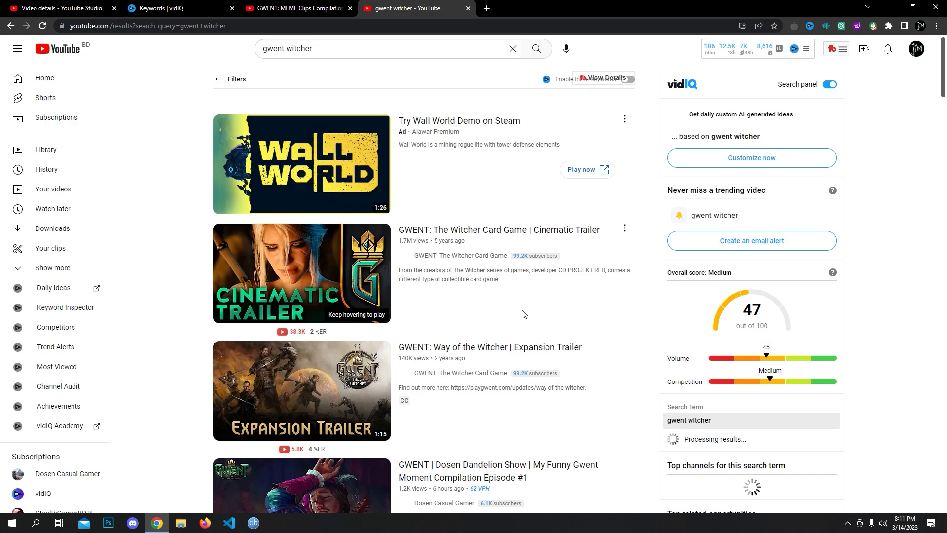
scroll(375, 345, "down", 6)
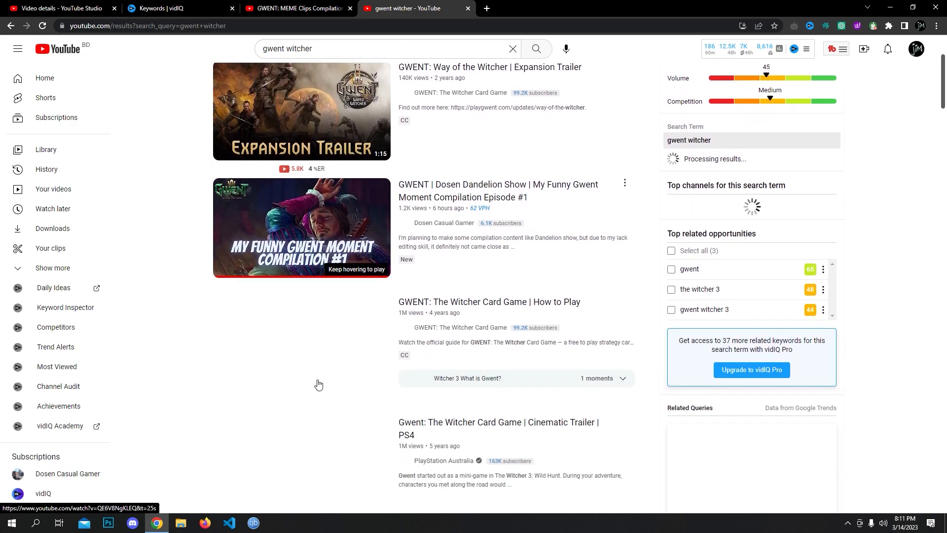
scroll(298, 343, "down", 9)
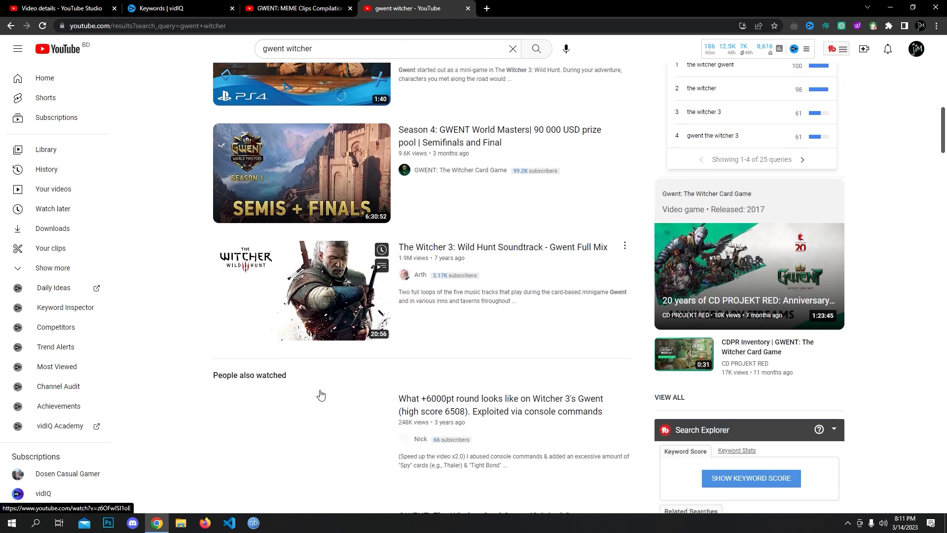
scroll(352, 376, "down", 9)
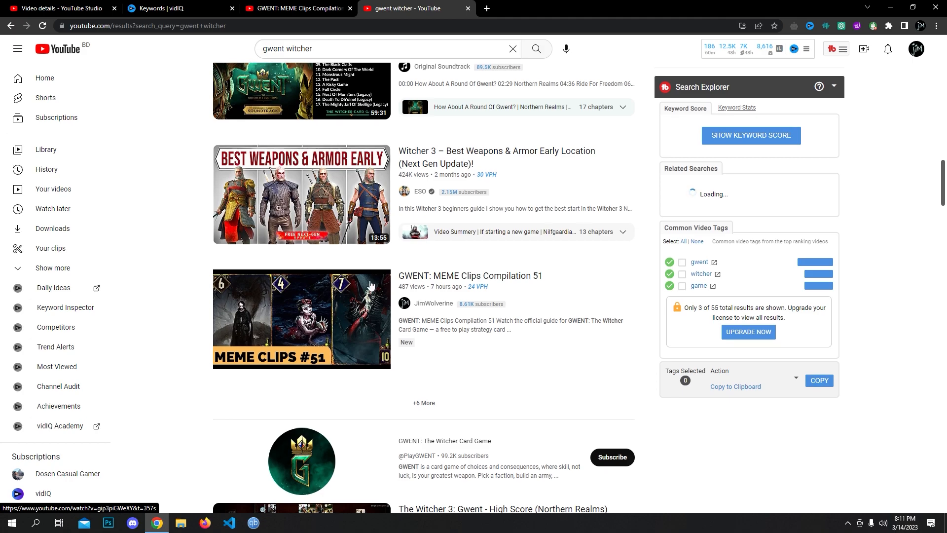
scroll(371, 285, "down", 15)
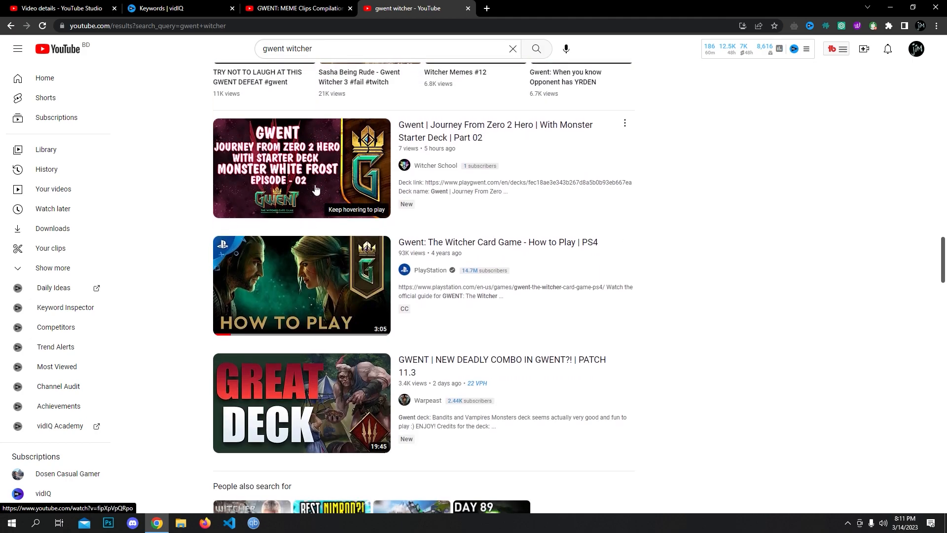
scroll(314, 180, "down", 9)
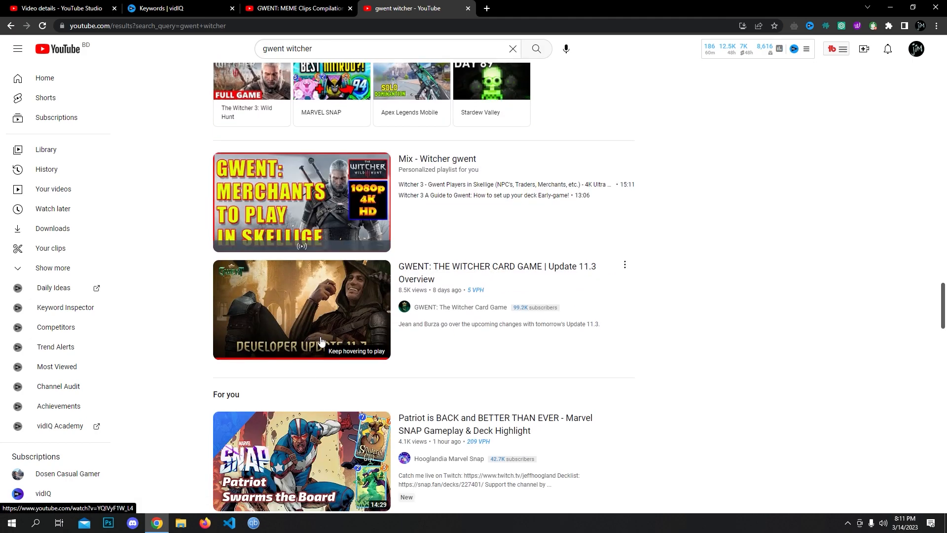
scroll(320, 336, "down", 10)
scroll(313, 369, "down", 10)
scroll(355, 373, "up", 5)
scroll(345, 341, "down", 4)
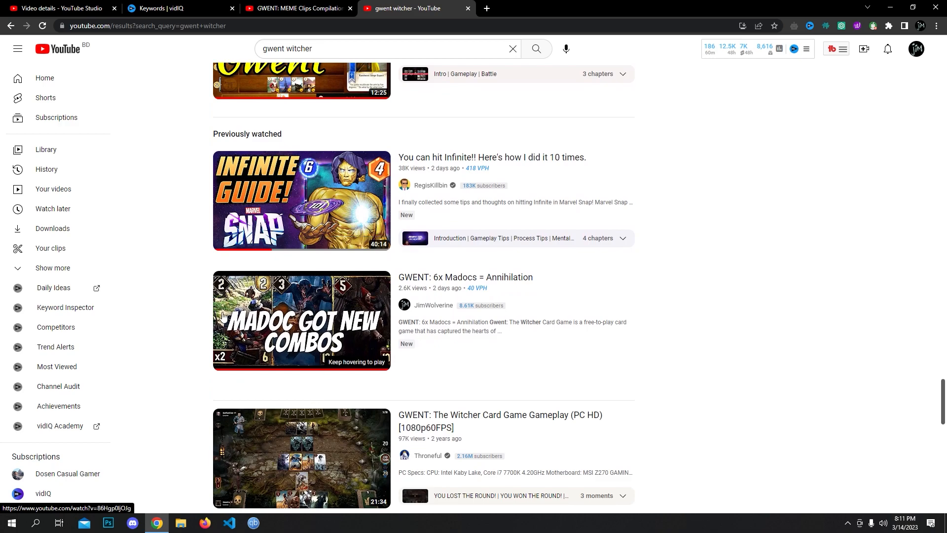
- Compare the details editor with the 'gwent witcher' results and madoc gwent decks keyword research
left_click(74, 9)
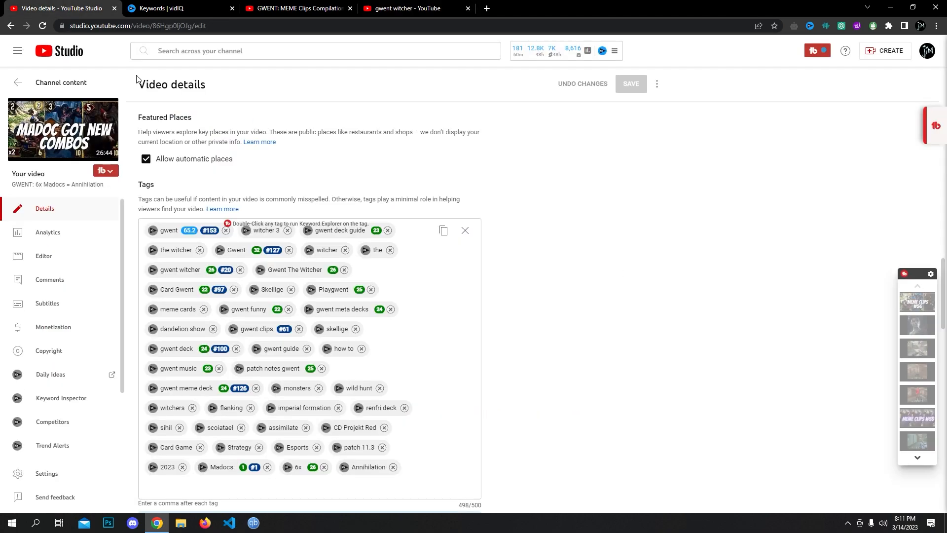
scroll(262, 212, "up", 15)
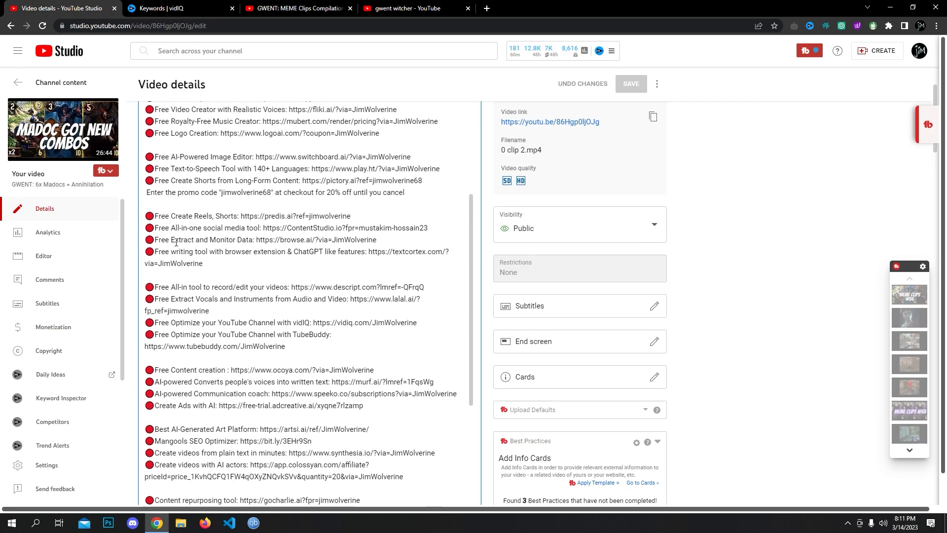
scroll(275, 204, "up", 6)
left_click(408, 9)
scroll(374, 379, "down", 4)
scroll(374, 379, "up", 5)
left_click(163, 8)
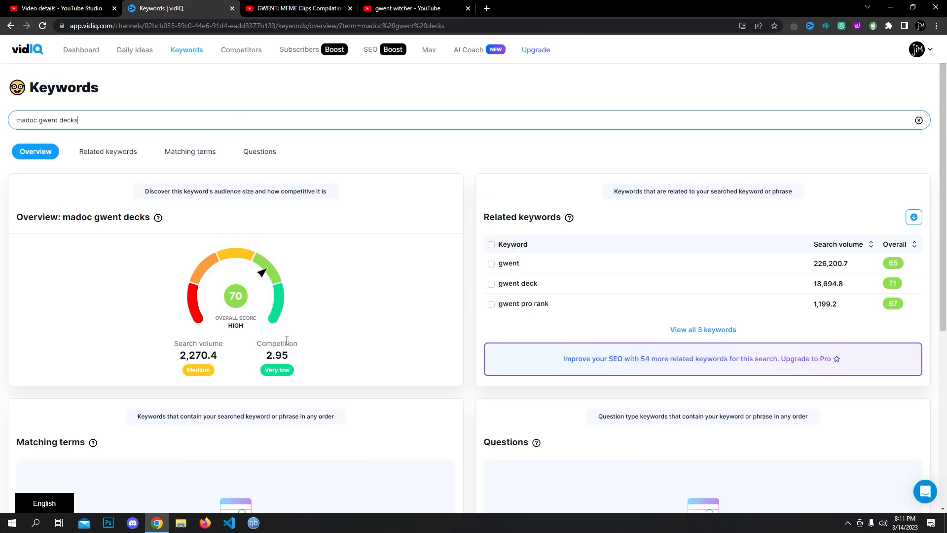
left_click(89, 4)
- Scroll through the Madocs video's tag list and vidIQ Recommended Tags
left_click(245, 173)
scroll(220, 388, "down", 20)
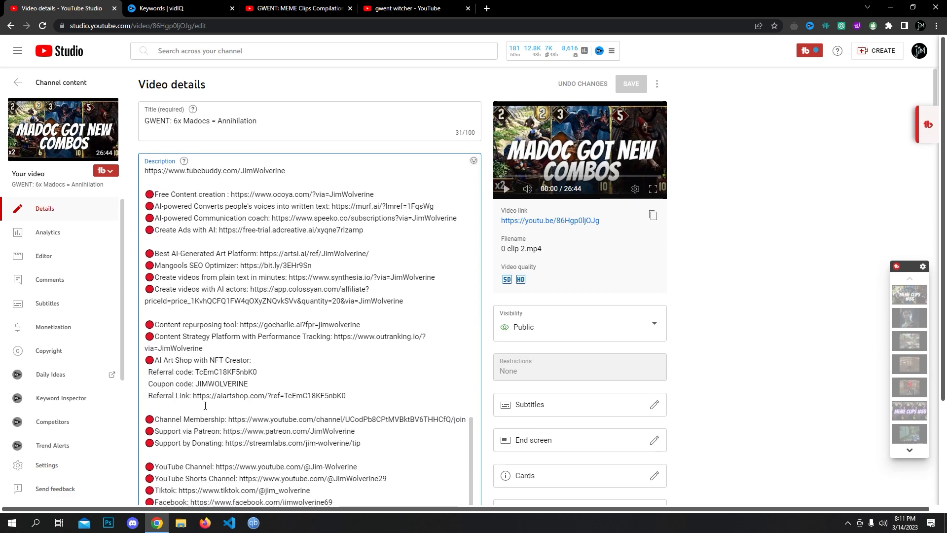
scroll(220, 388, "down", 15)
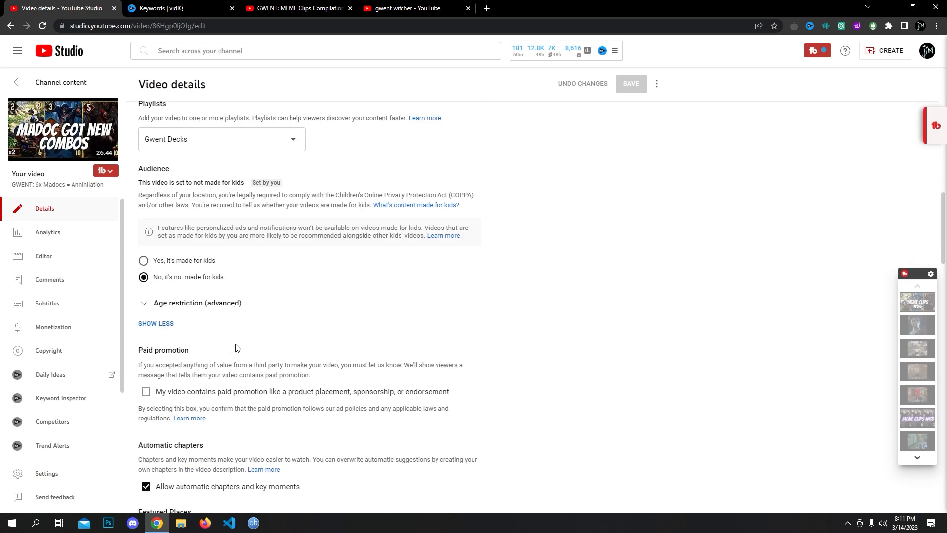
scroll(267, 379, "down", 1)
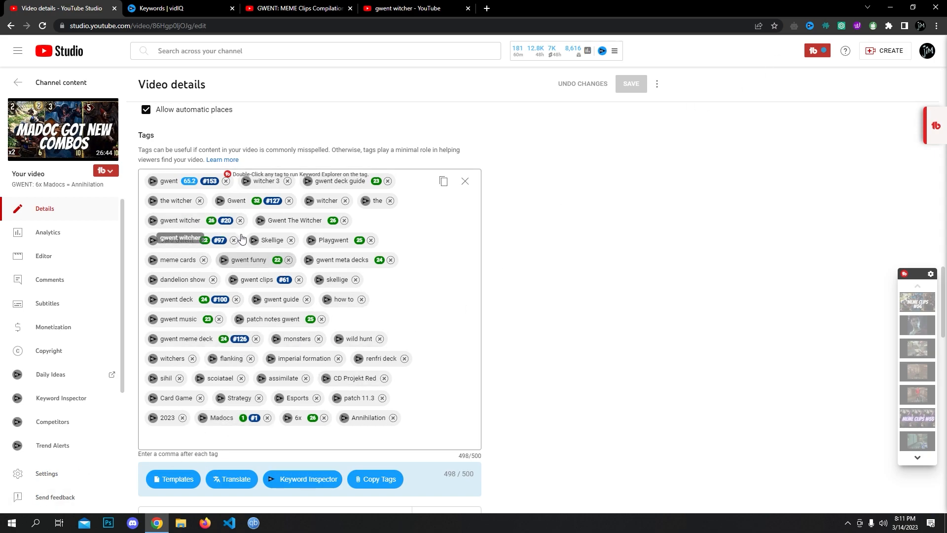
scroll(249, 283, "down", 7)
scroll(249, 282, "down", 5)
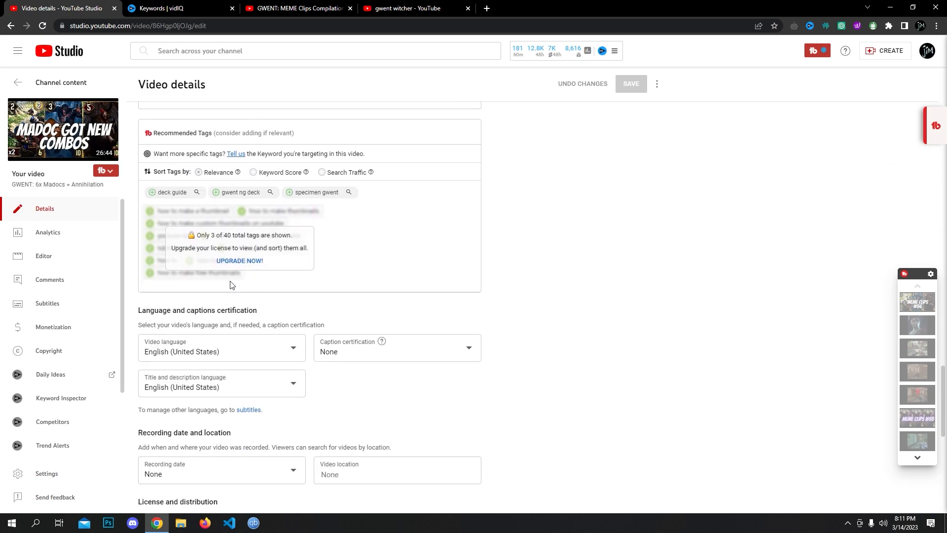
scroll(227, 283, "up", 4)
scroll(206, 247, "up", 5)
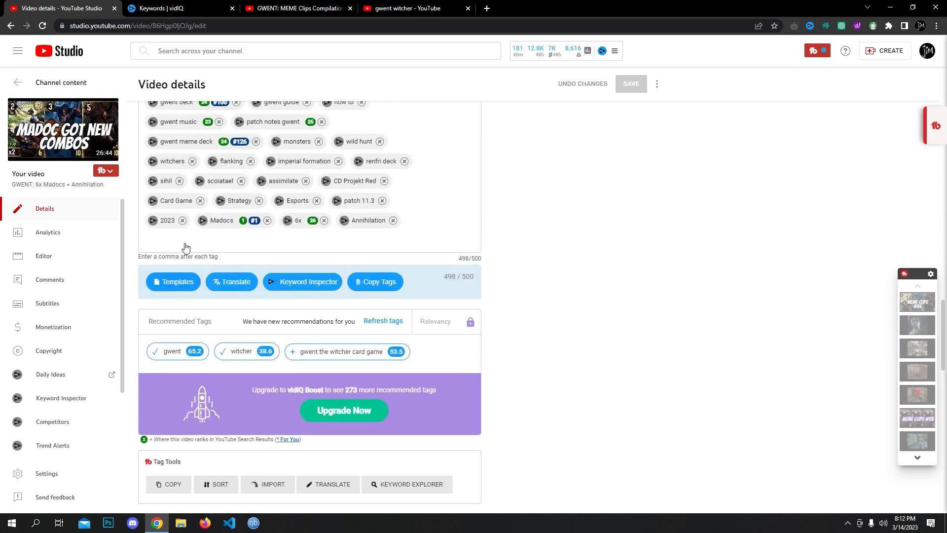
mouse_move(305, 353)
scroll(262, 302, "down", 4)
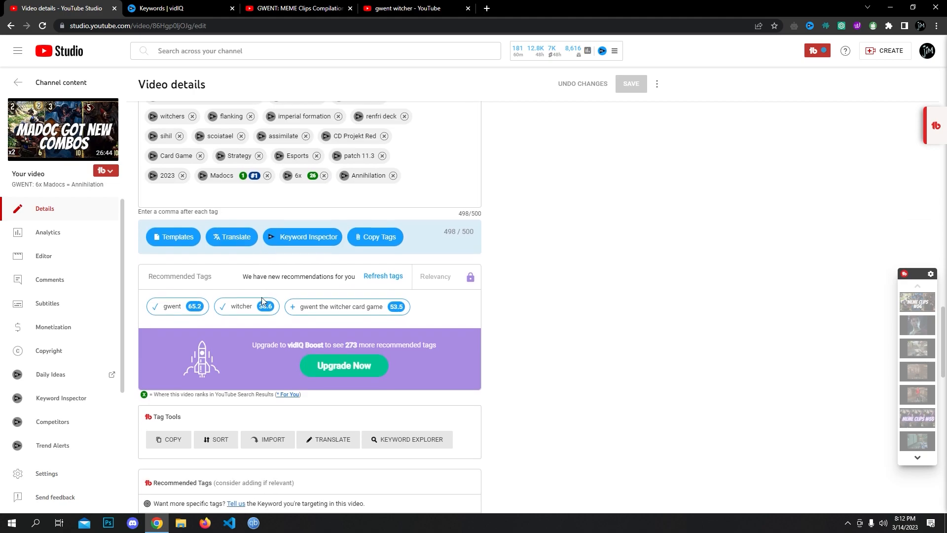
scroll(250, 279, "down", 1)
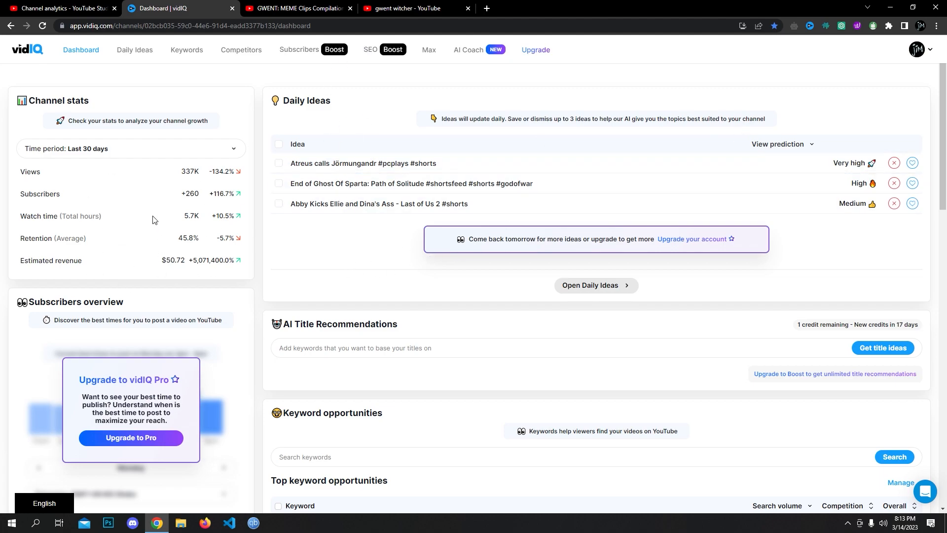
- Scroll the vidIQ Dashboard, then go to the Competitors comparison page
scroll(159, 278, "down", 5)
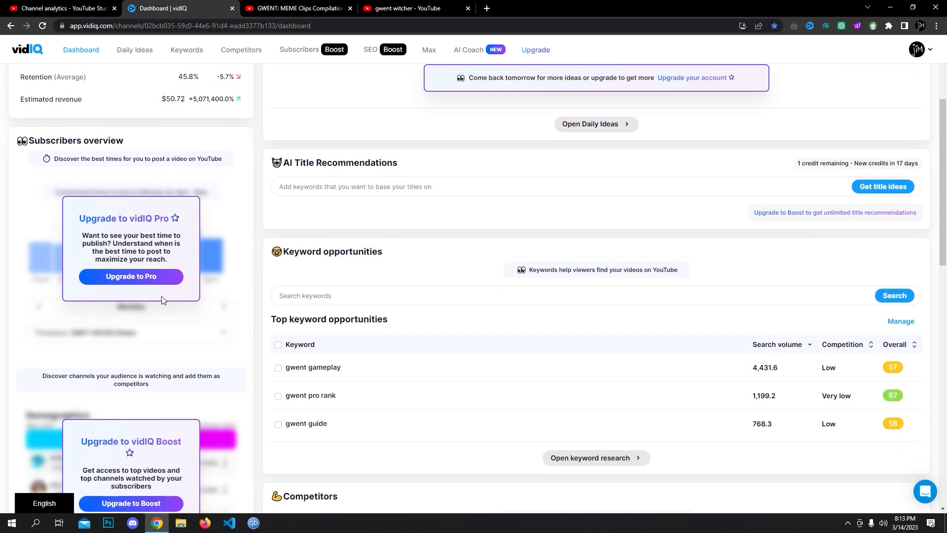
scroll(132, 251, "down", 4)
scroll(133, 251, "up", 5)
scroll(123, 340, "down", 1)
scroll(123, 345, "up", 5)
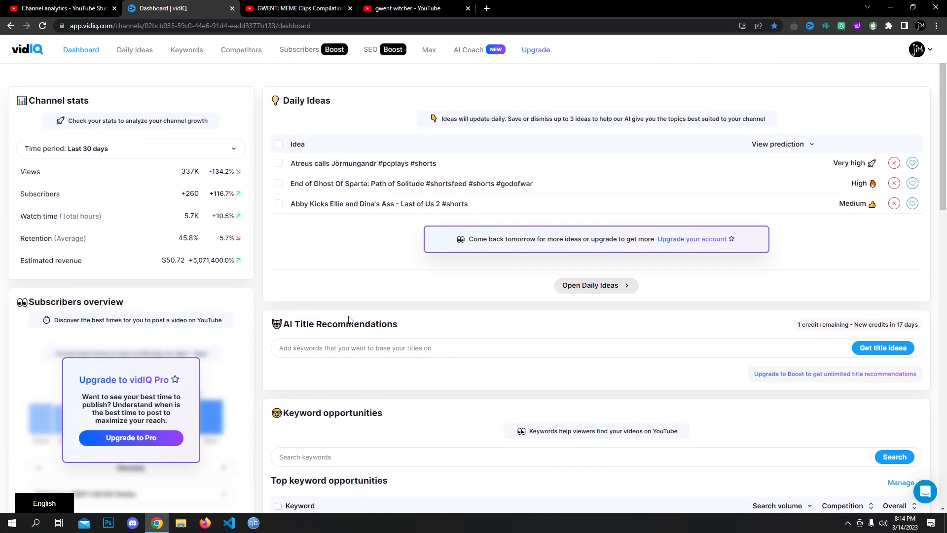
left_click(248, 51)
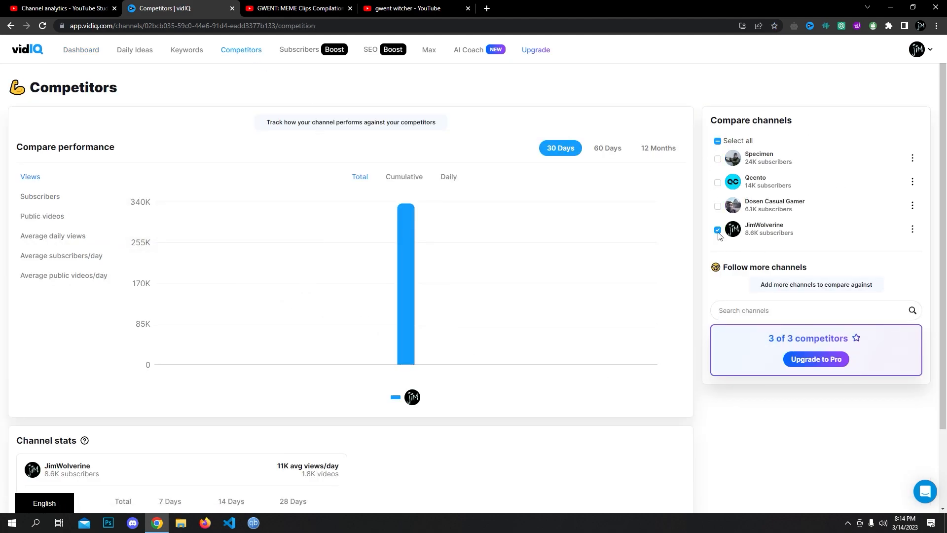
- Chart Dosen Casual Gamer, Qcento and Specimen by public video count, then view top competitor videos
left_click(718, 206)
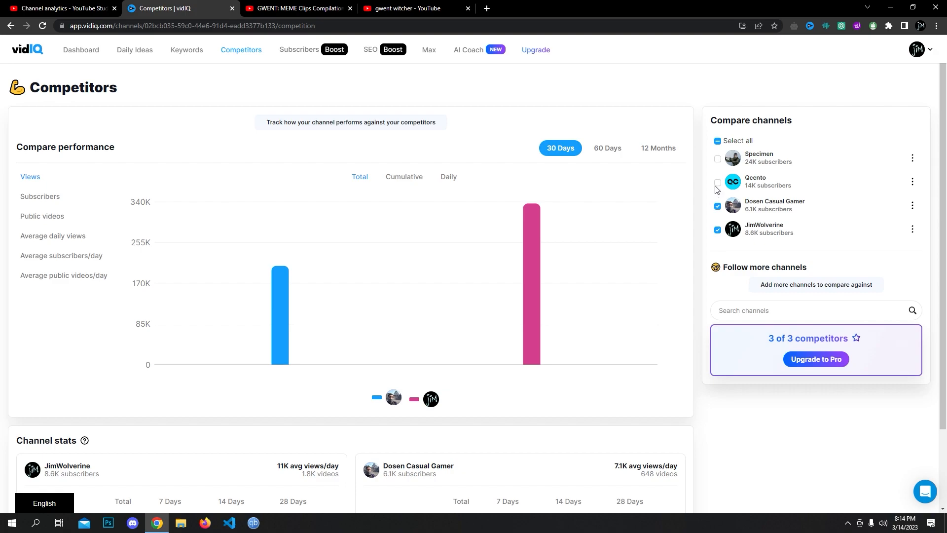
left_click(718, 183)
left_click(718, 159)
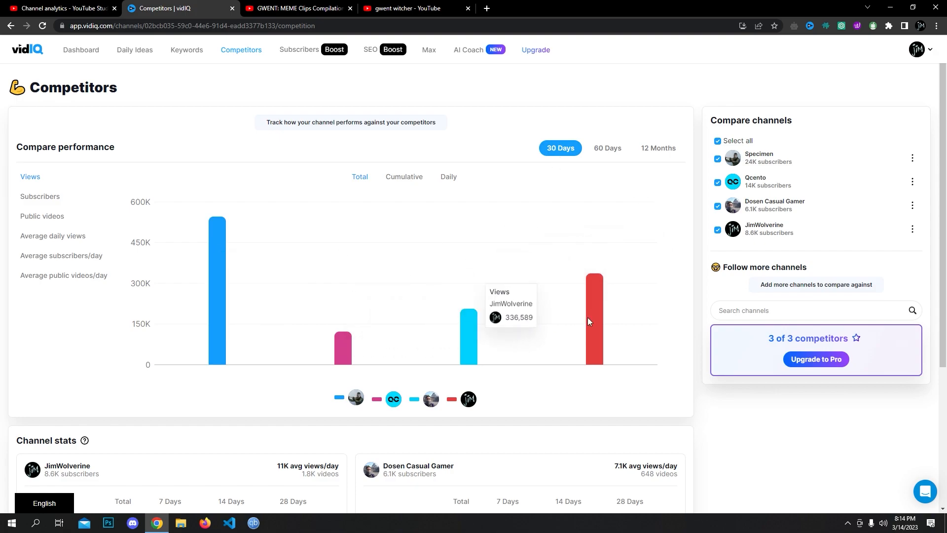
left_click(42, 216)
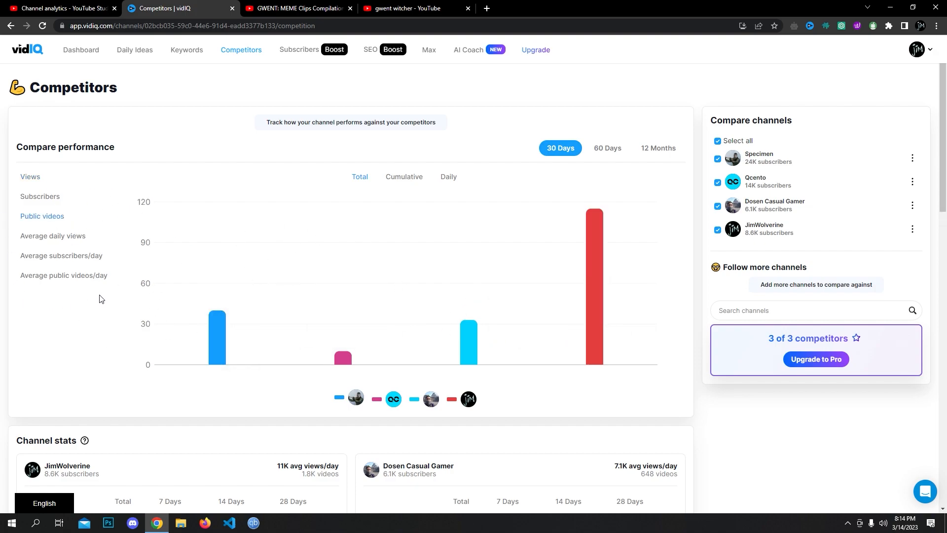
scroll(64, 315, "down", 2)
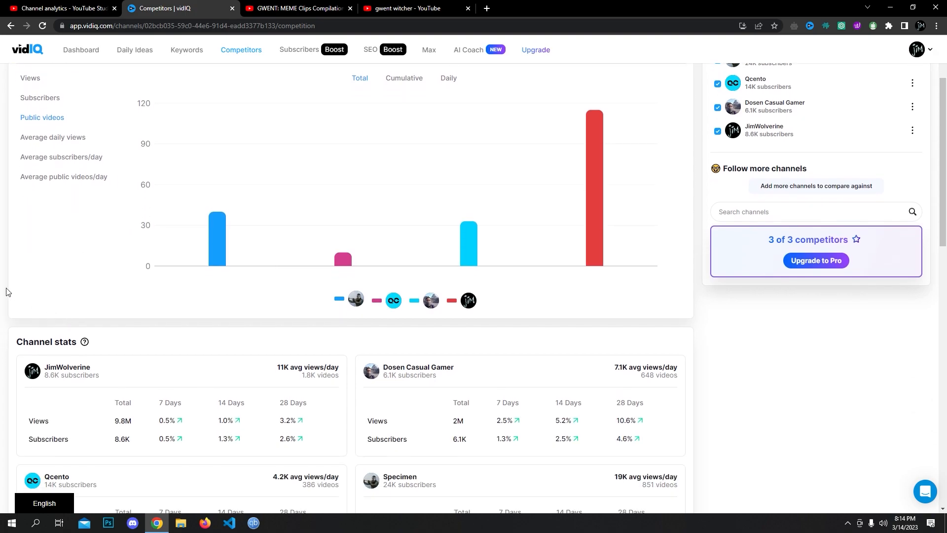
scroll(222, 245, "down", 10)
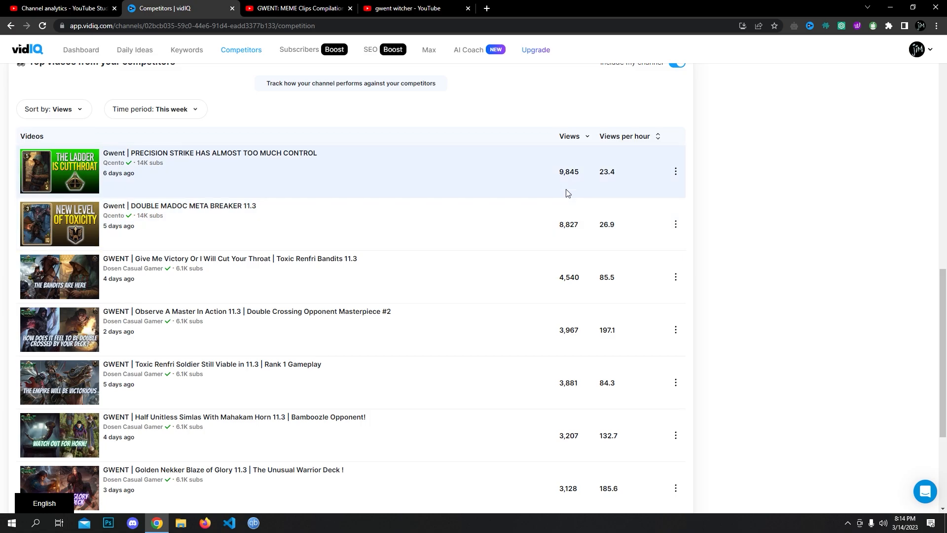
scroll(171, 255, "down", 2)
scroll(170, 255, "up", 10)
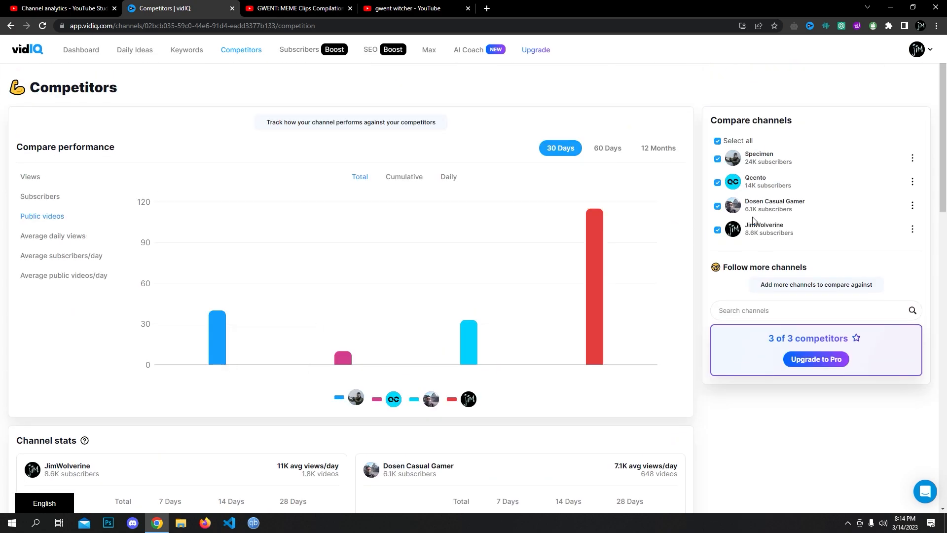
scroll(687, 281, "down", 10)
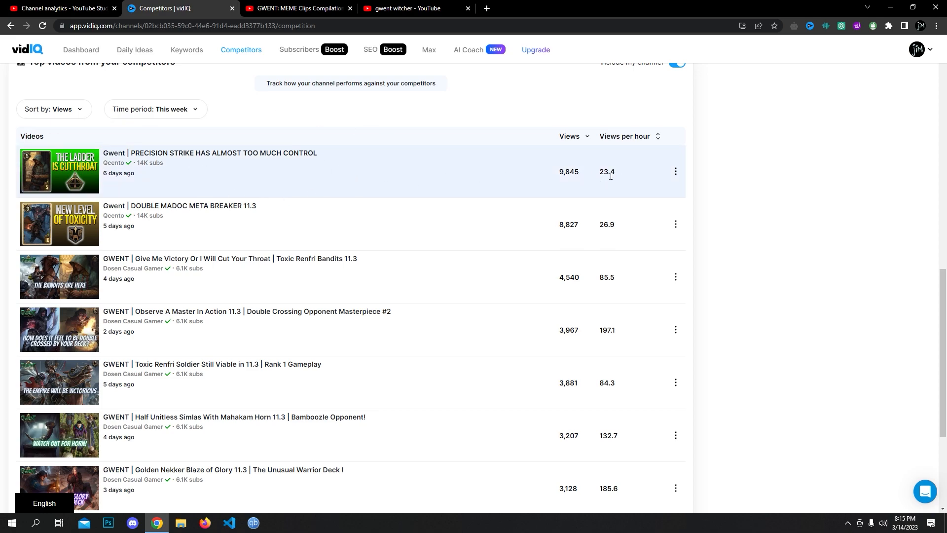
scroll(170, 266, "down", 1)
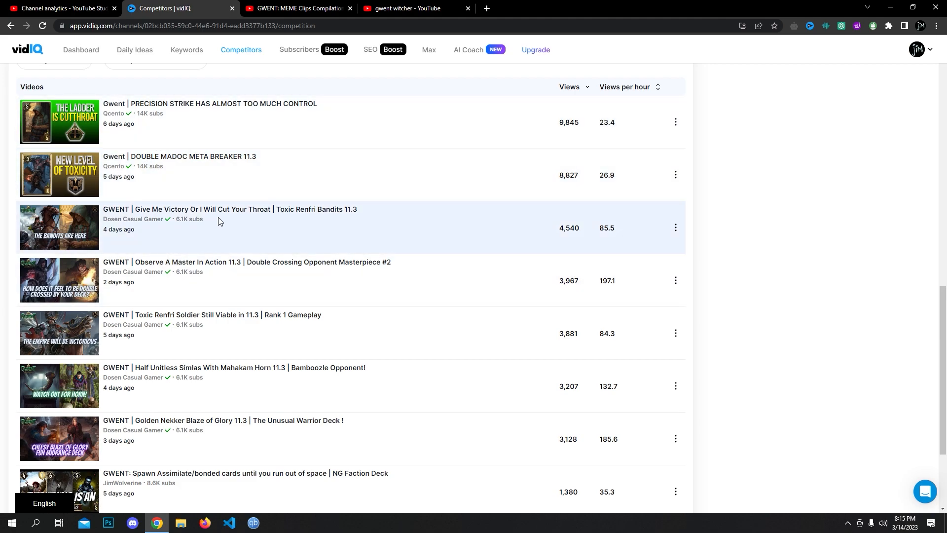
scroll(109, 170, "down", 1)
scroll(109, 169, "down", 3)
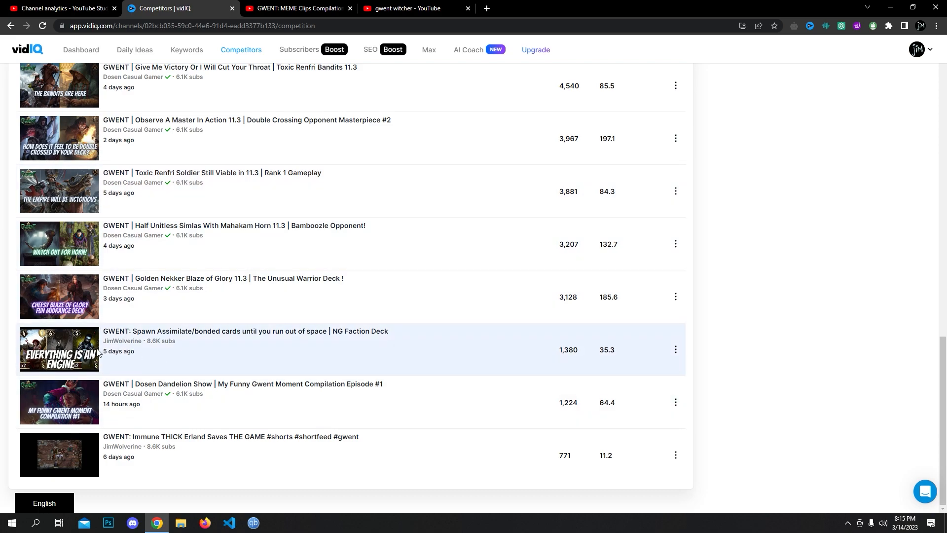
scroll(228, 360, "up", 3)
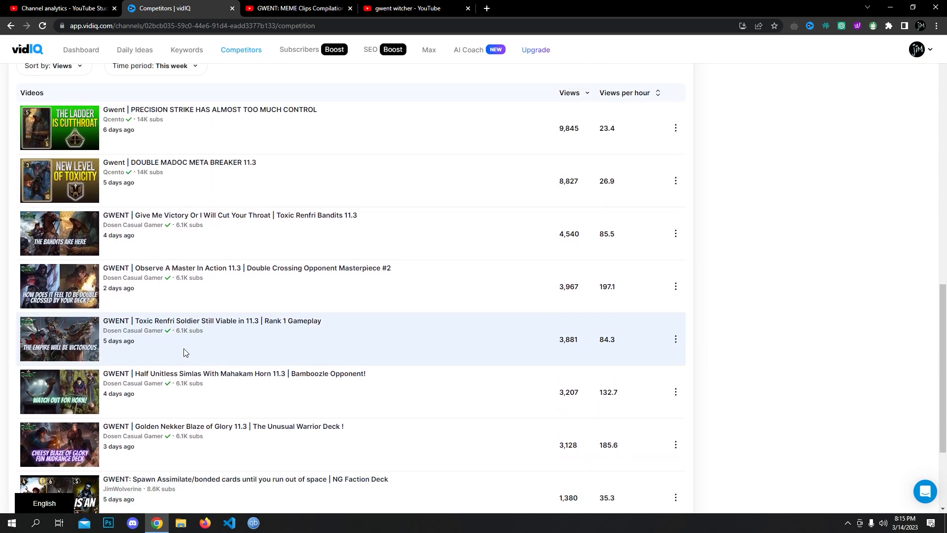
scroll(175, 348, "up", 1)
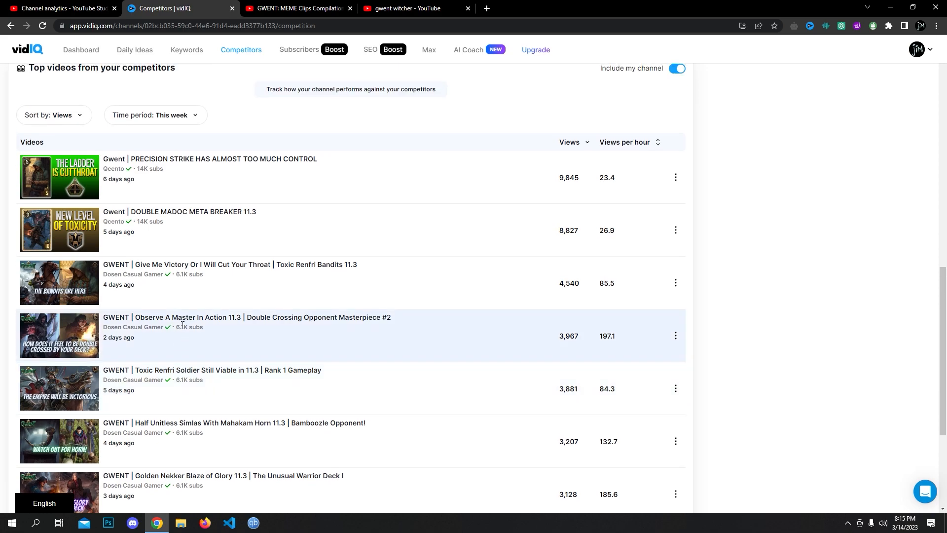
scroll(182, 325, "up", 2)
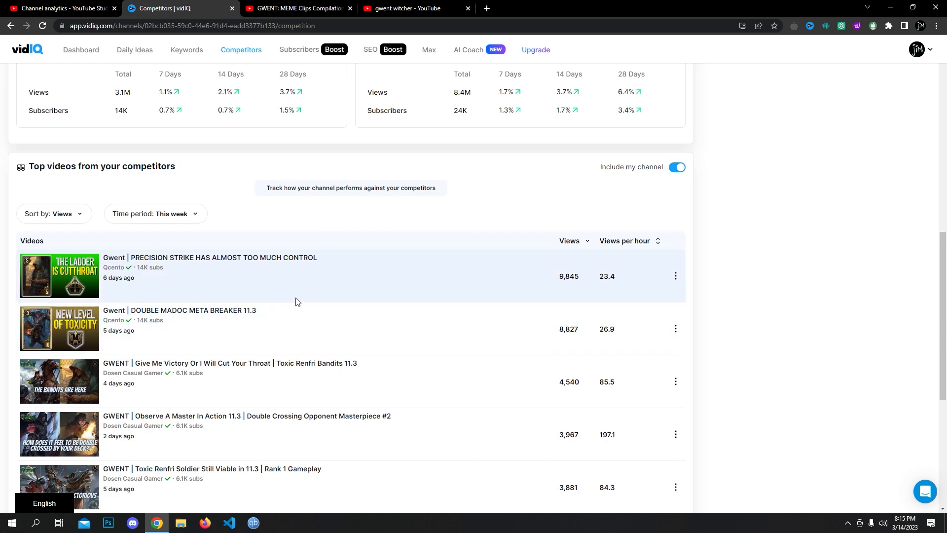
scroll(306, 306, "down", 5)
scroll(333, 315, "up", 3)
scroll(334, 319, "up", 10)
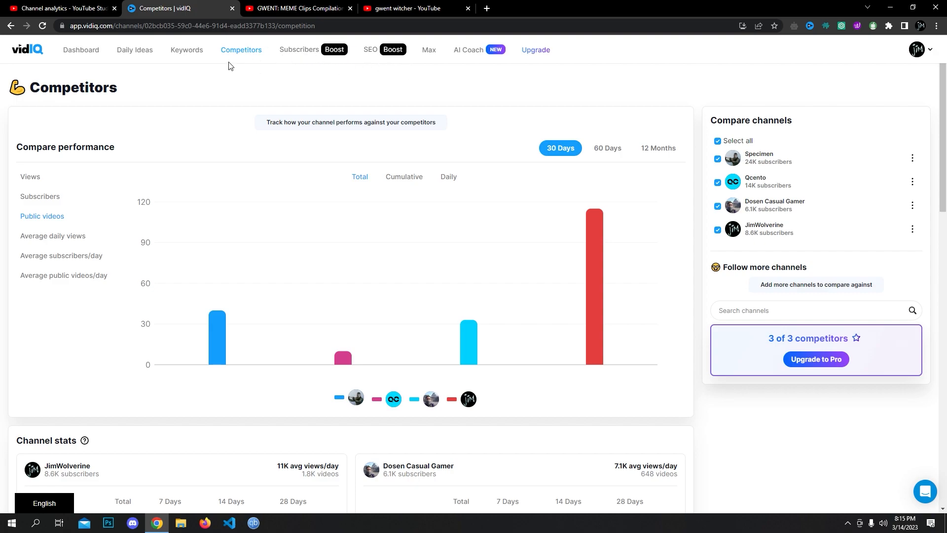
- Review vidIQ keyword opportunities, then the saved and dismissed Daily Ideas
left_click(196, 51)
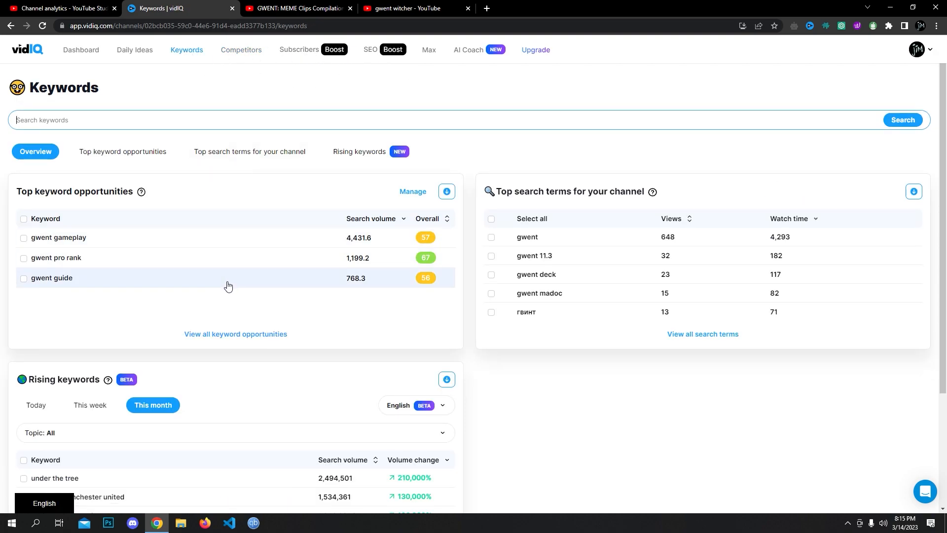
scroll(339, 319, "down", 3)
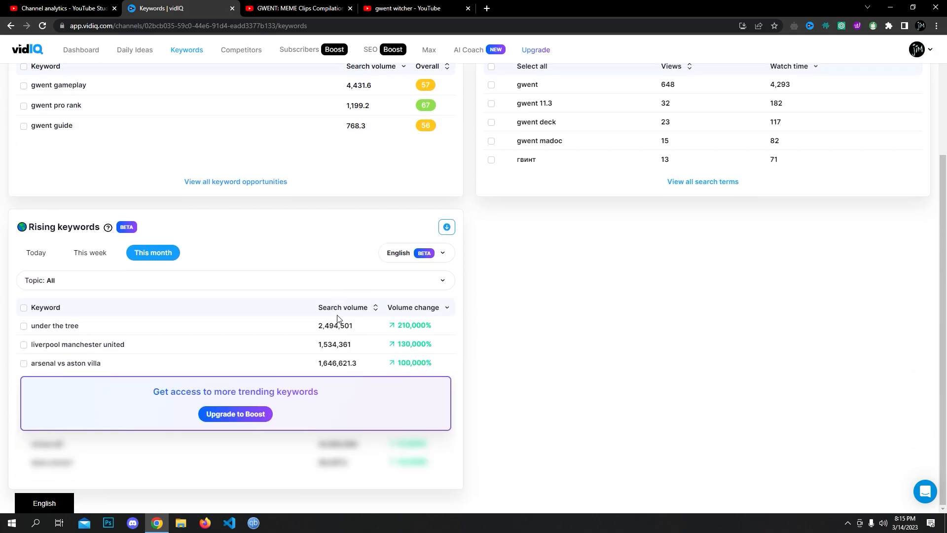
left_click(288, 124)
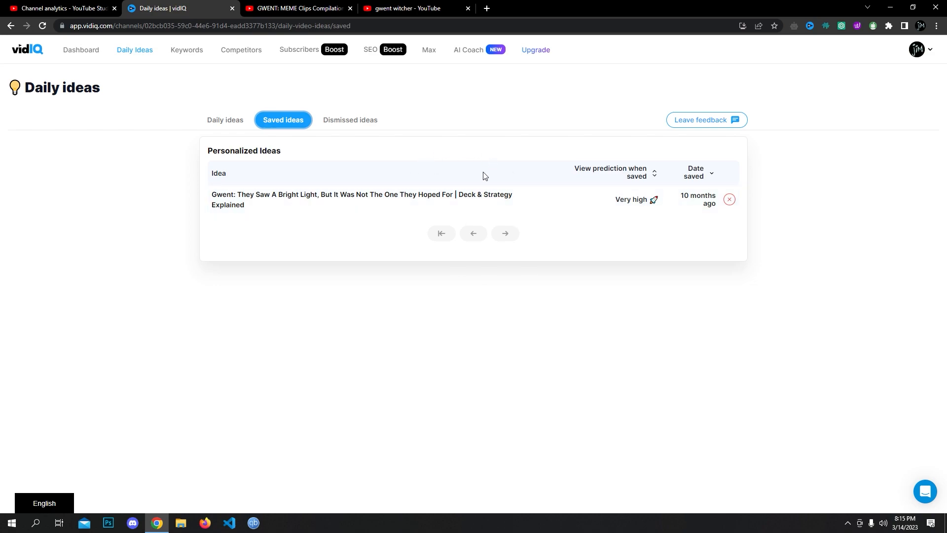
left_click(349, 123)
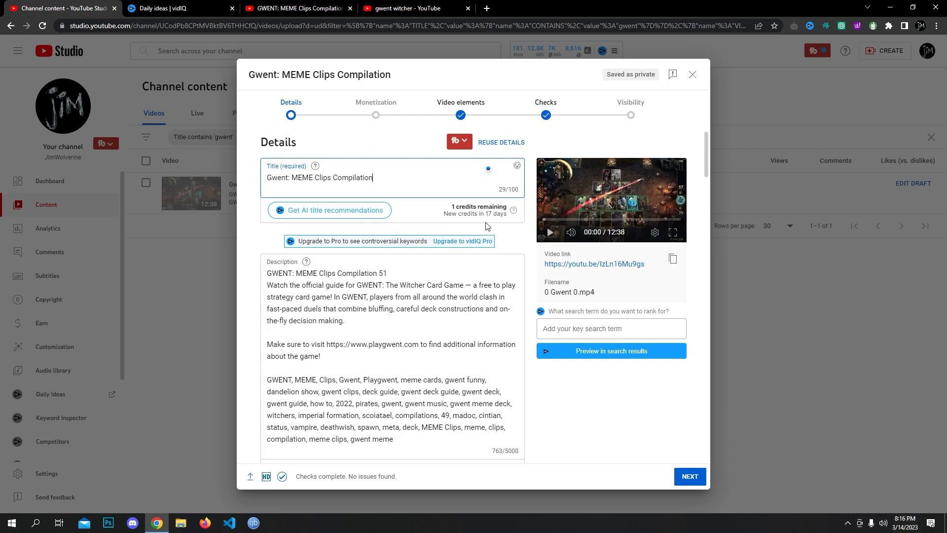
- Apply the first AI title suggestion, 'See the Wildest Gwent MEMEs You'll Ever Watch!'
left_click(344, 212)
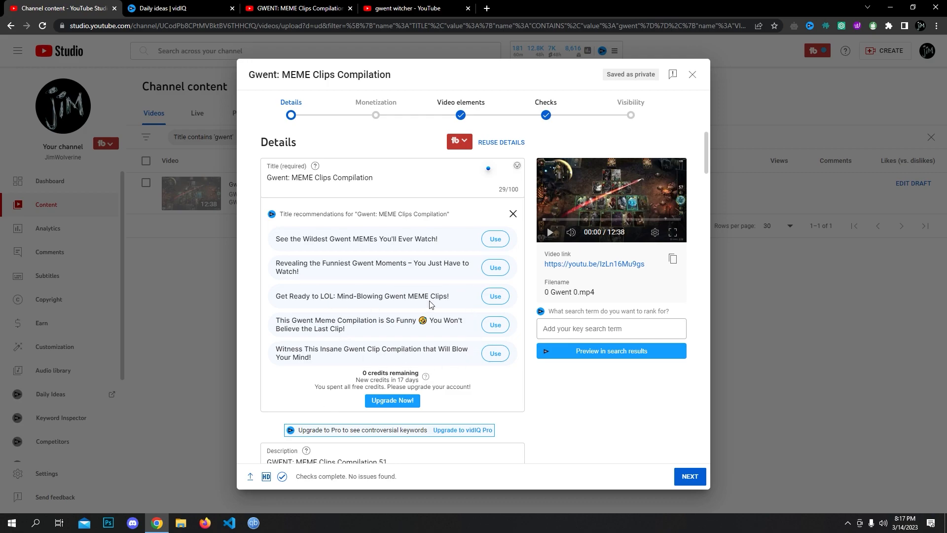
left_click(495, 239)
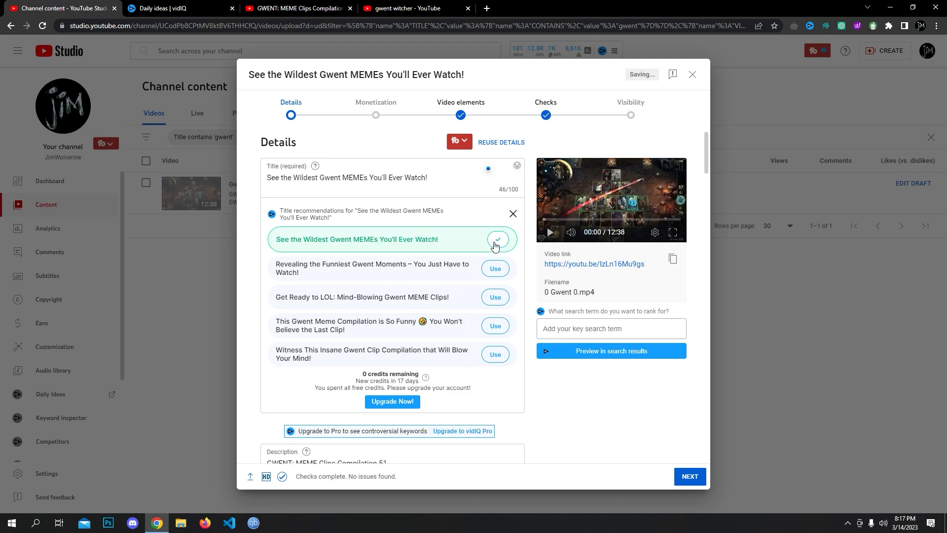
left_click(513, 214)
- Replace the Gwent Witcher search with a YouTube search for 'vid'
left_click(407, 8)
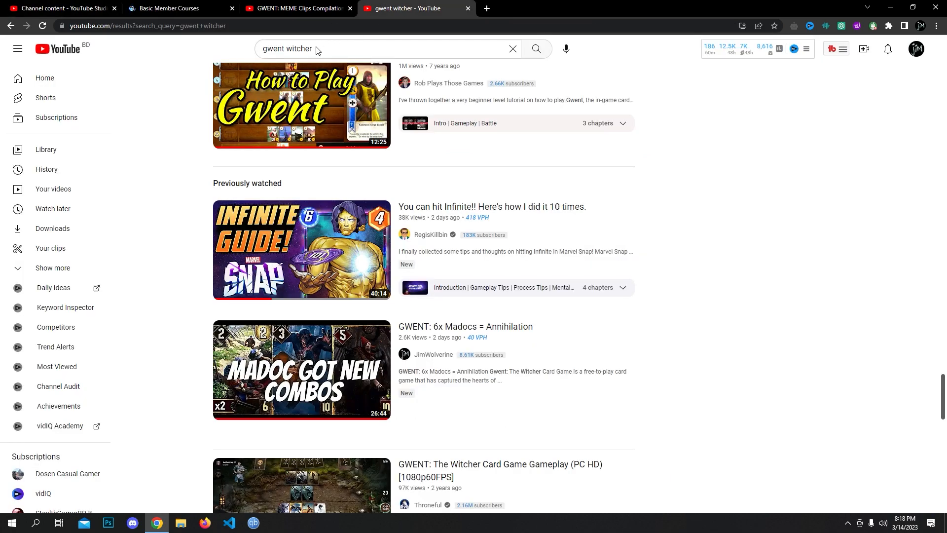
triple_click(377, 49)
type("vidiq")
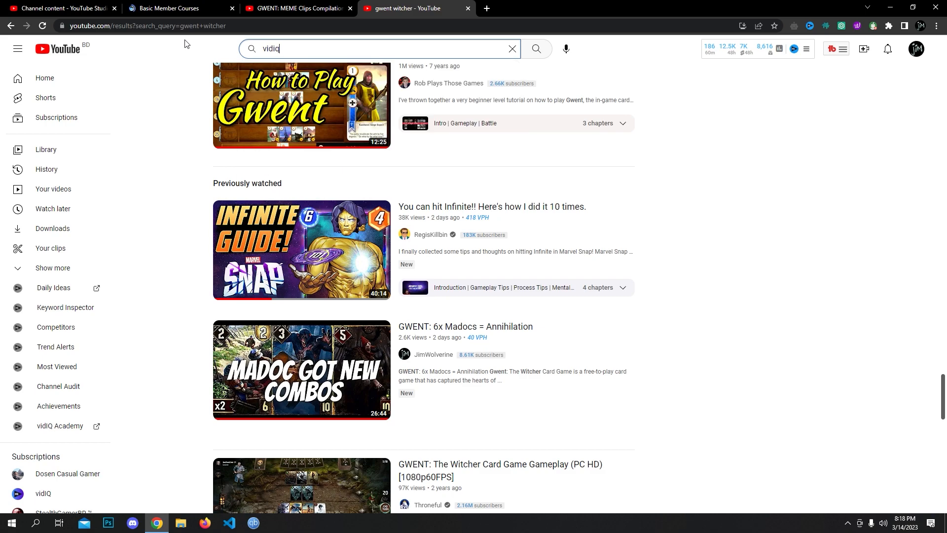
key("Return")
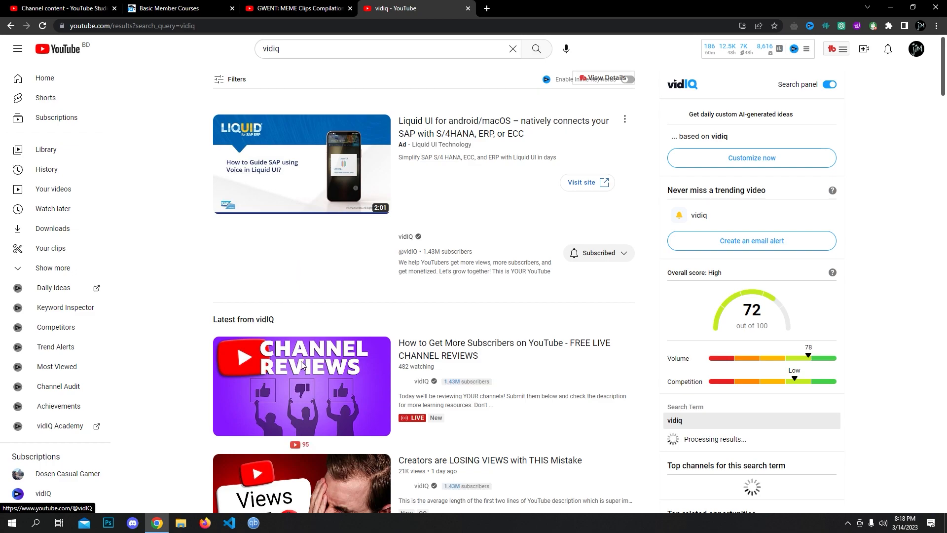
- Show the vidIQ channel's uploaded videos and bring up vidIQ's stats panel (186 views last hour)
left_click(299, 270)
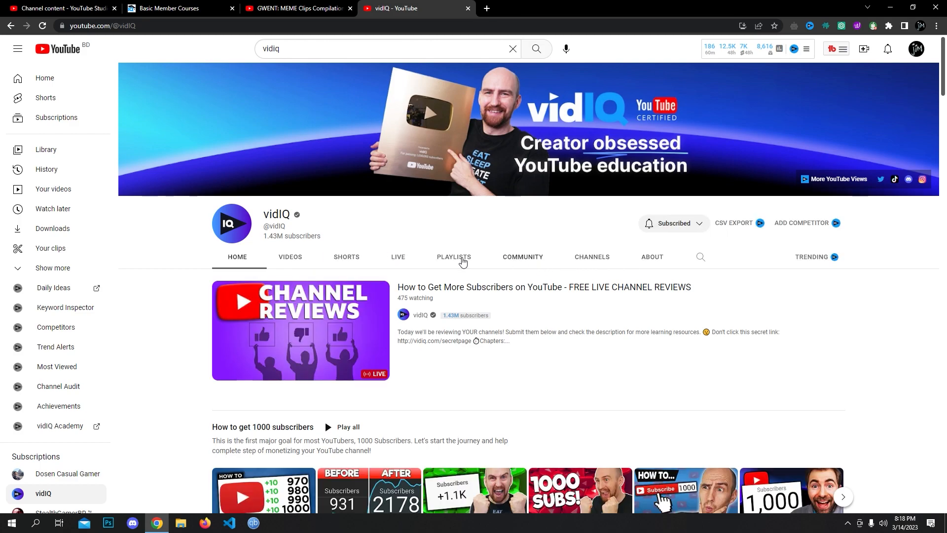
left_click(297, 260)
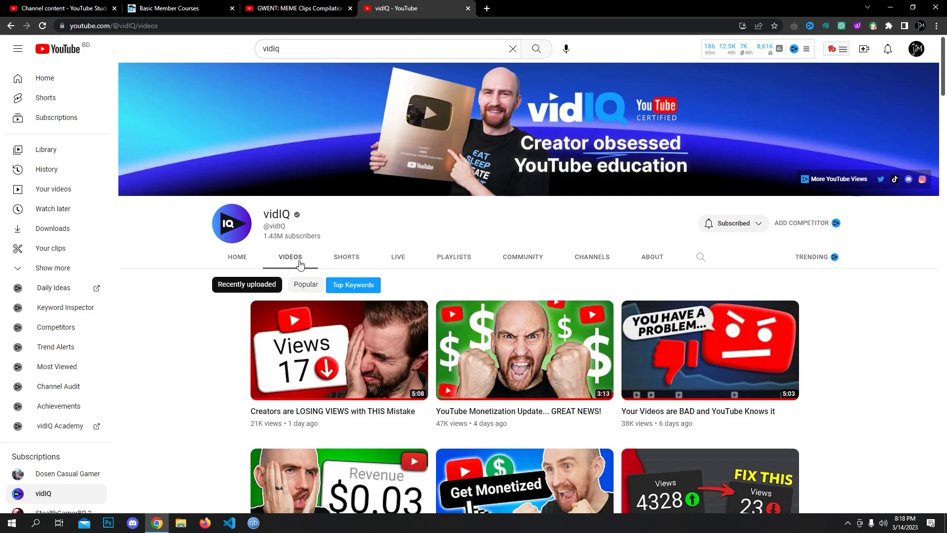
scroll(354, 313, "down", 1)
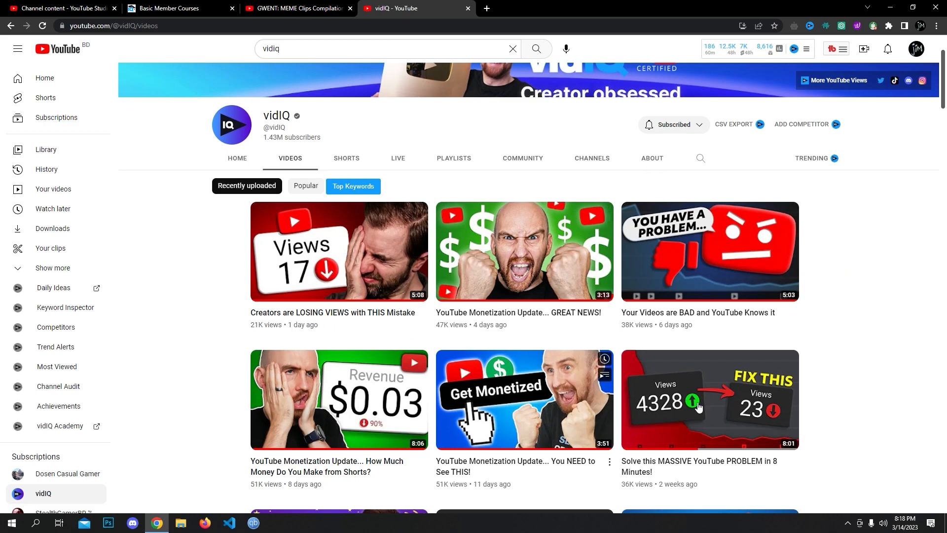
scroll(682, 425, "up", 2)
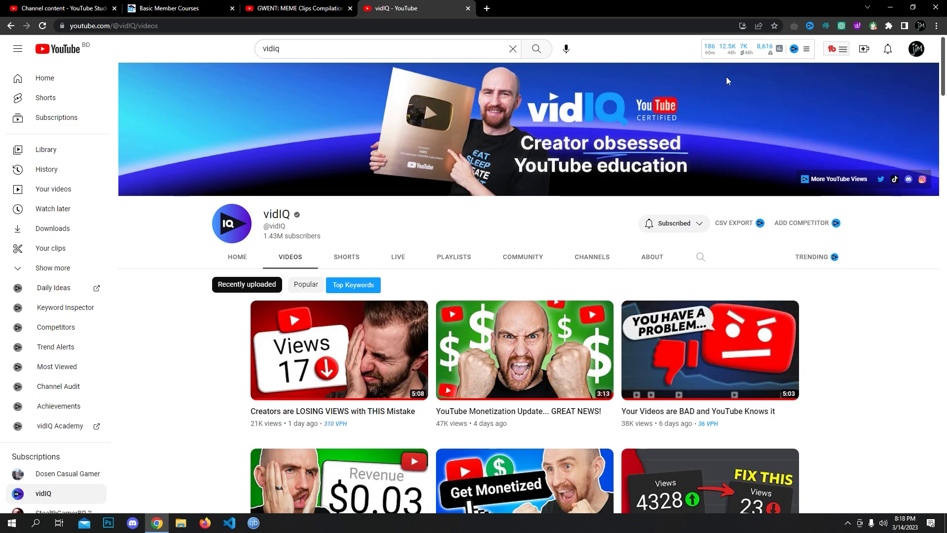
left_click(808, 50)
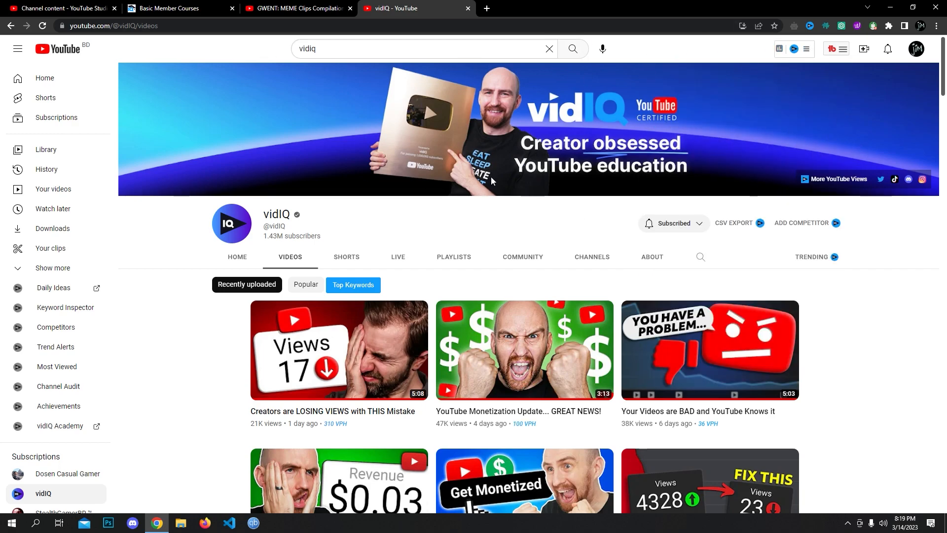
left_click(807, 49)
left_click(794, 50)
mouse_move(779, 48)
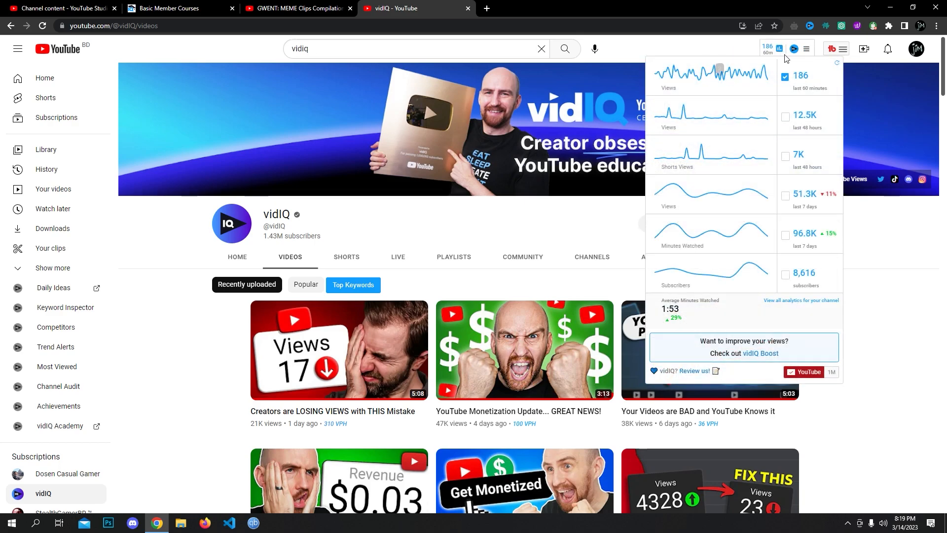
- Add 48-hour views (12.5K), 48-hour Shorts views (7K) and 8,616 subscribers to the badge, leaving 7-day views off
left_click(785, 118)
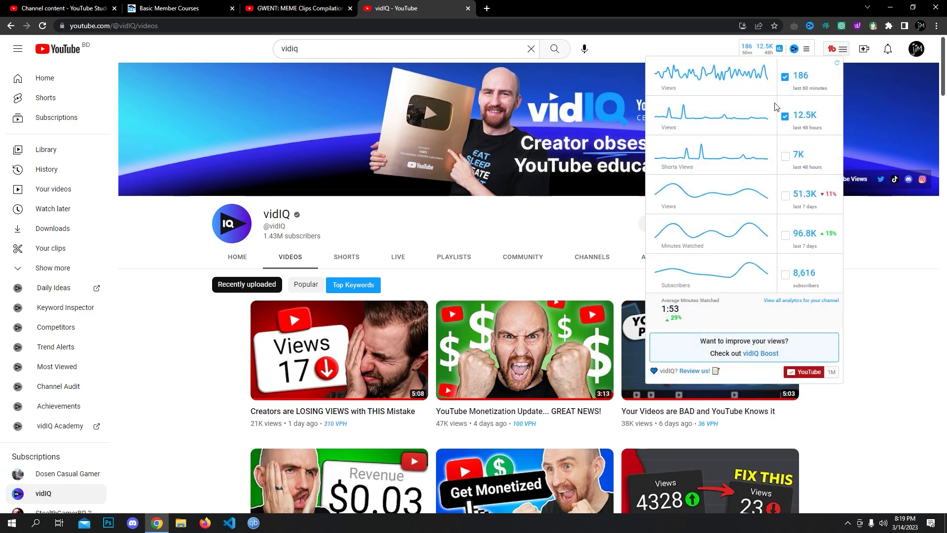
left_click(785, 157)
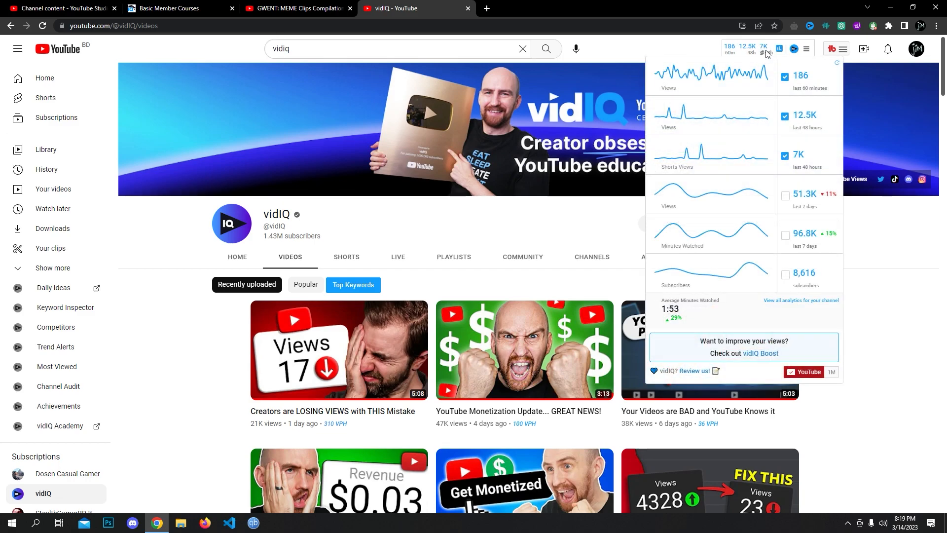
left_click(785, 196)
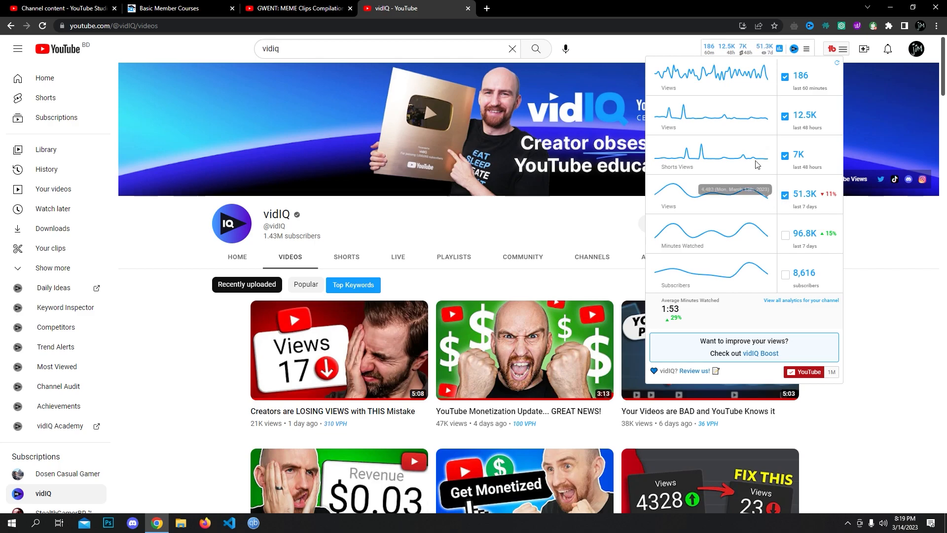
left_click(785, 196)
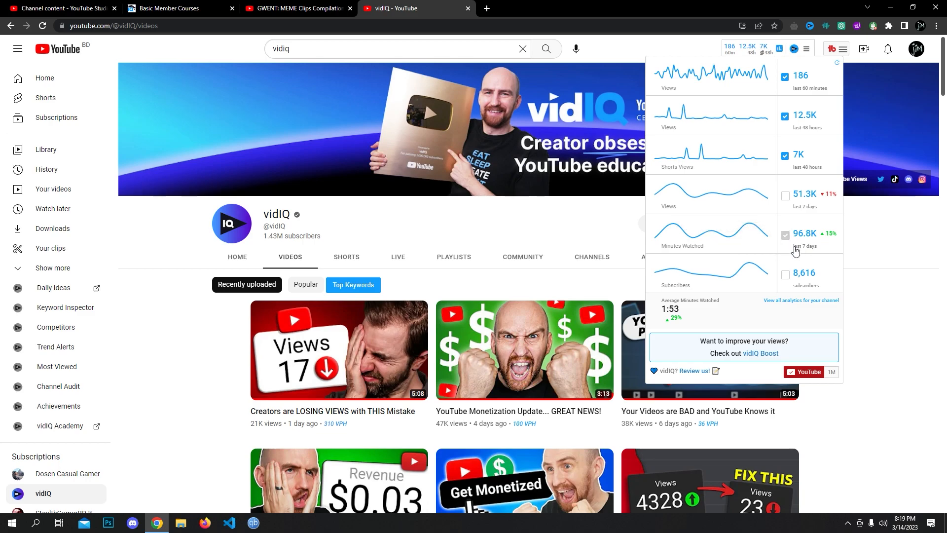
left_click(785, 275)
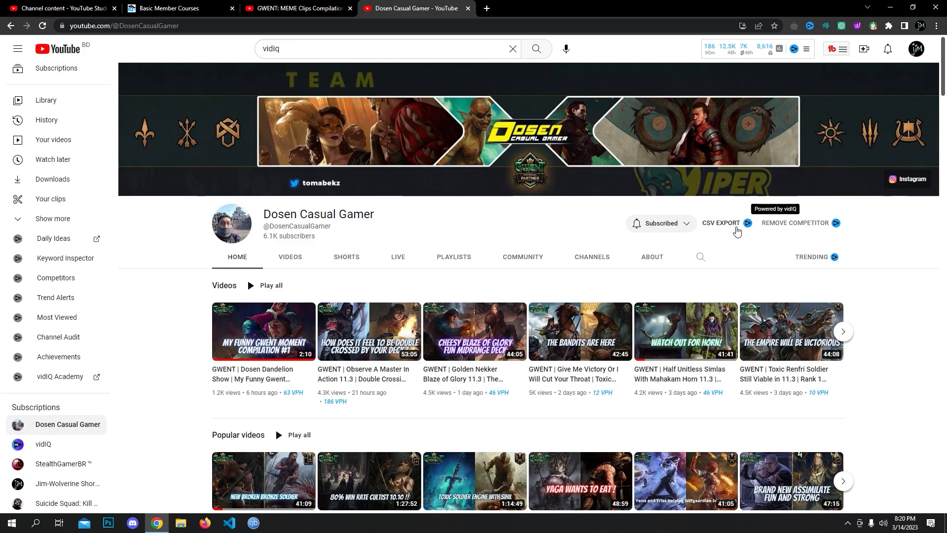
- Dismiss the CSV export offer and list Dosen Casual Gamer's videos in vidIQ's Trending view
left_click(728, 223)
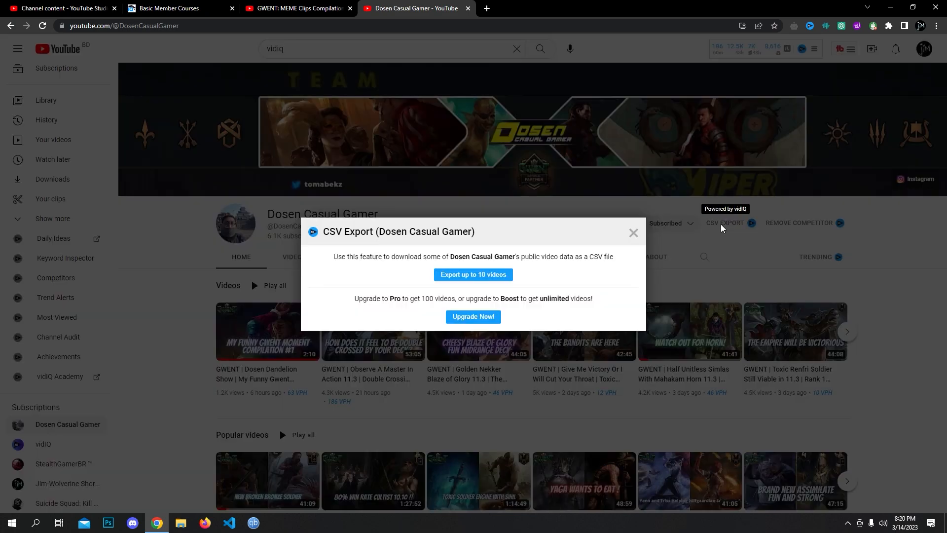
left_click(633, 233)
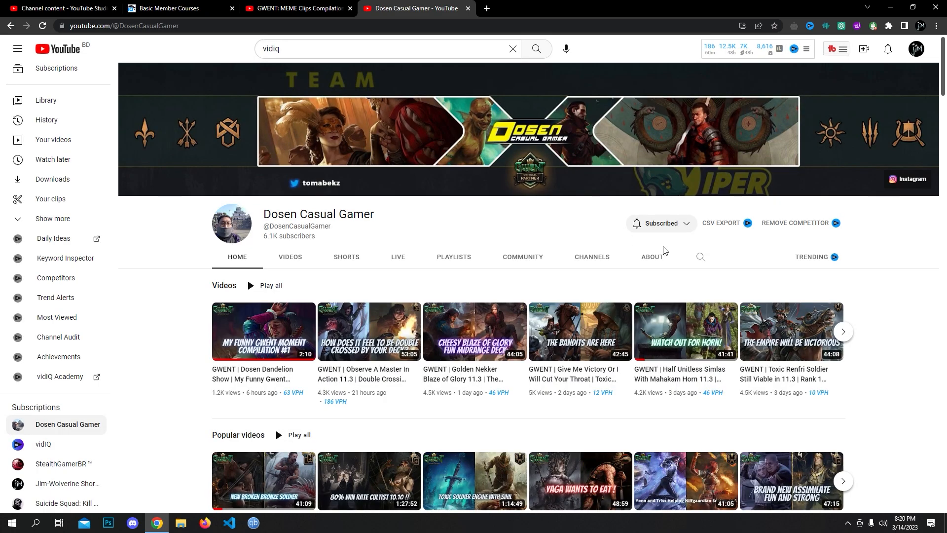
left_click(797, 259)
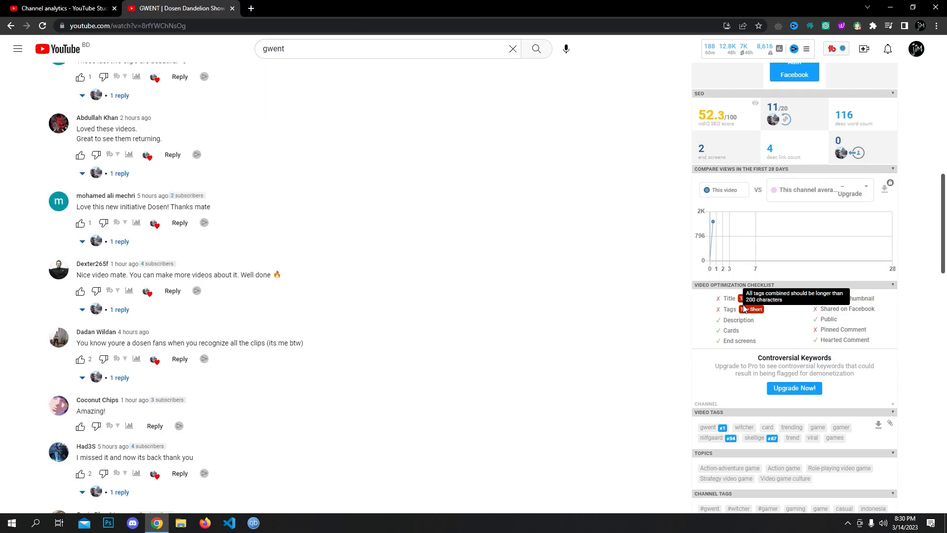
scroll(423, 322, "up", 8)
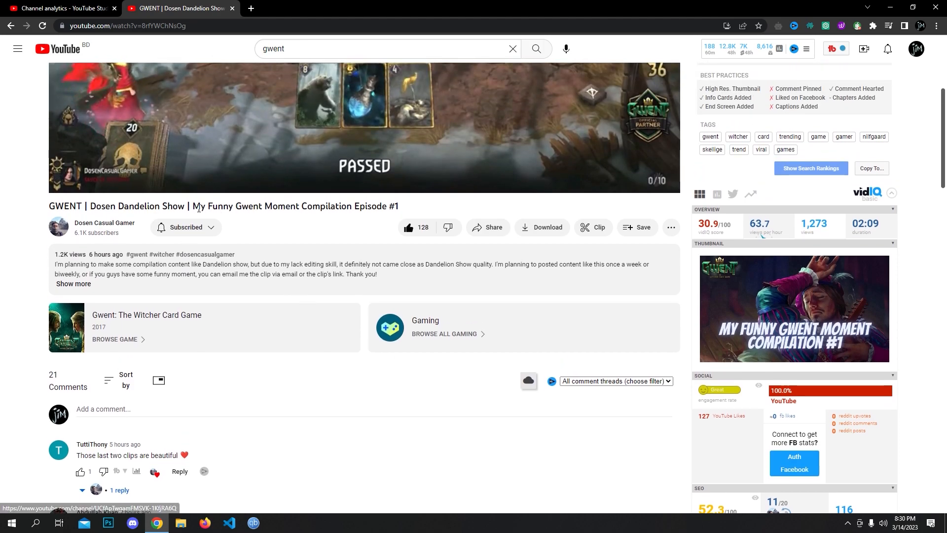
- Review the 'GWENT | Dosen Dandelion Show' comments and vidIQ sidebar, then close the video with Ctrl+W
scroll(622, 353, "down", 8)
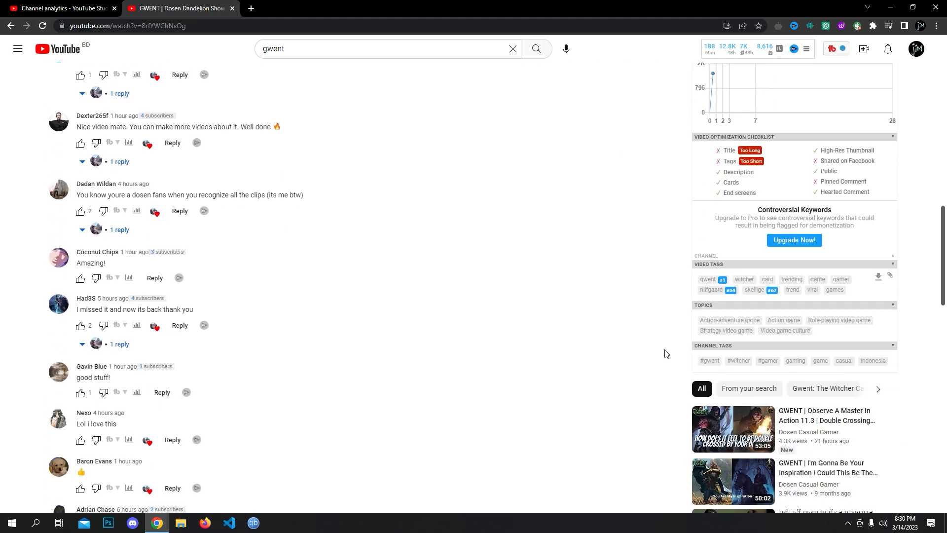
scroll(673, 356, "up", 2)
scroll(700, 288, "up", 1)
scroll(740, 256, "down", 4)
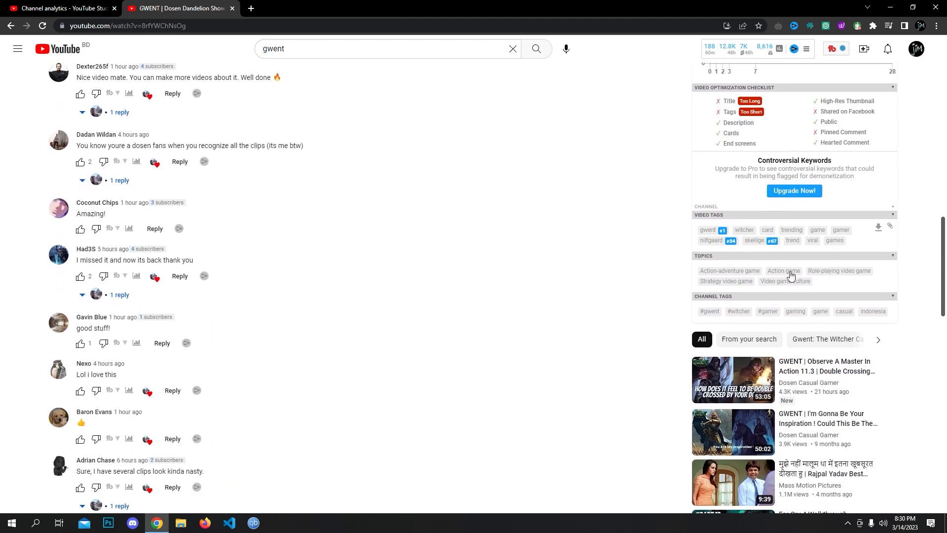
scroll(620, 321, "up", 6)
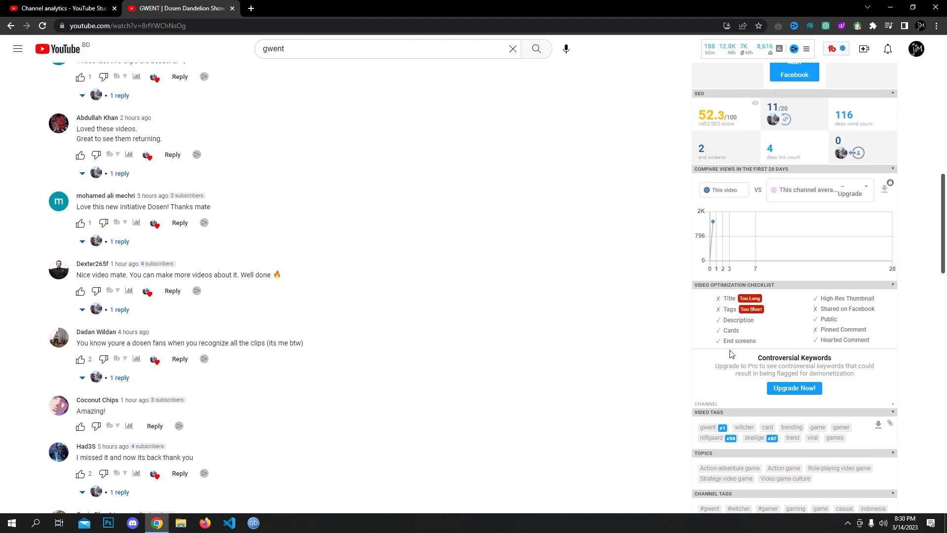
scroll(734, 354, "up", 10)
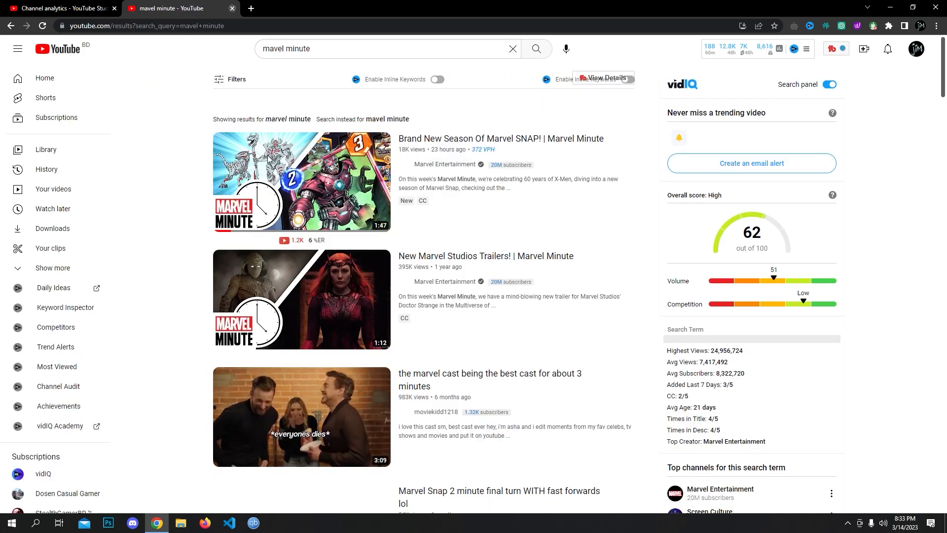
key("ctrl+w")
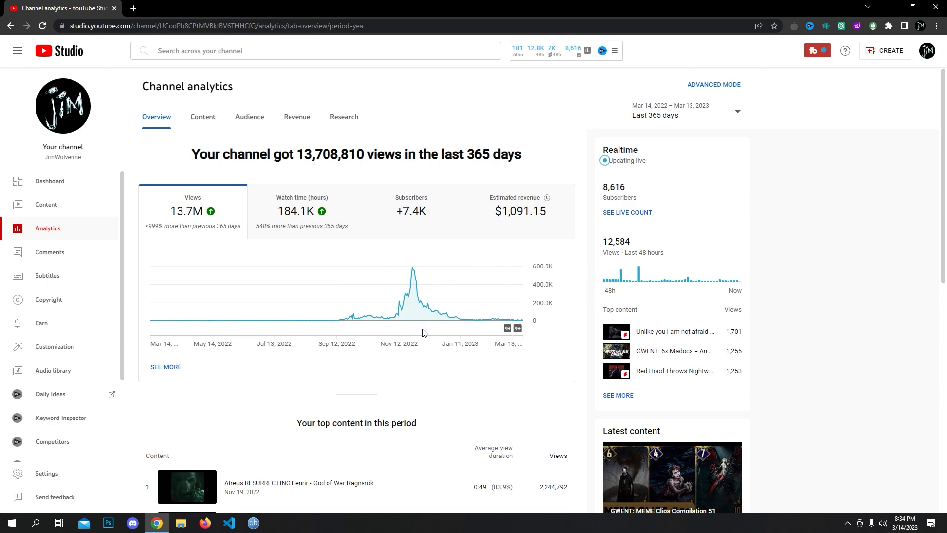
scroll(423, 332, "down", 9)
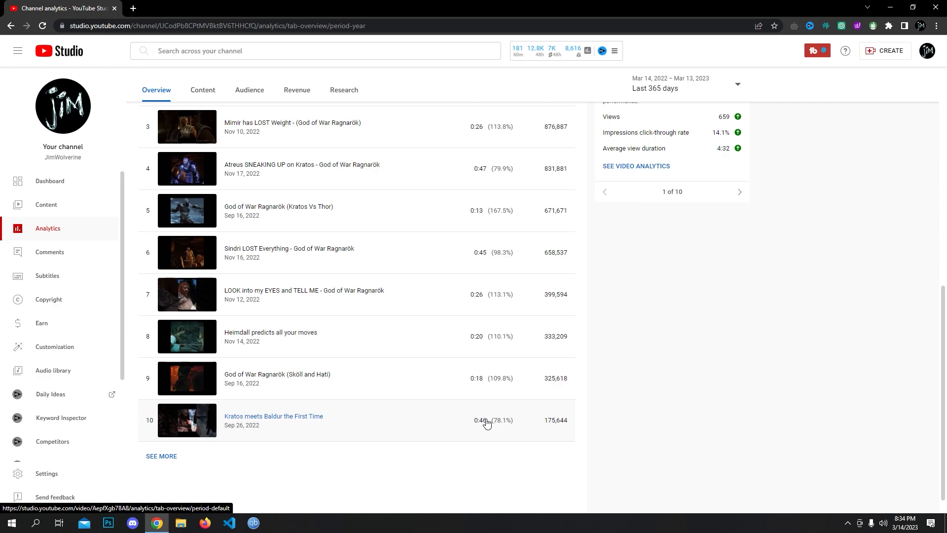
scroll(401, 408, "up", 9)
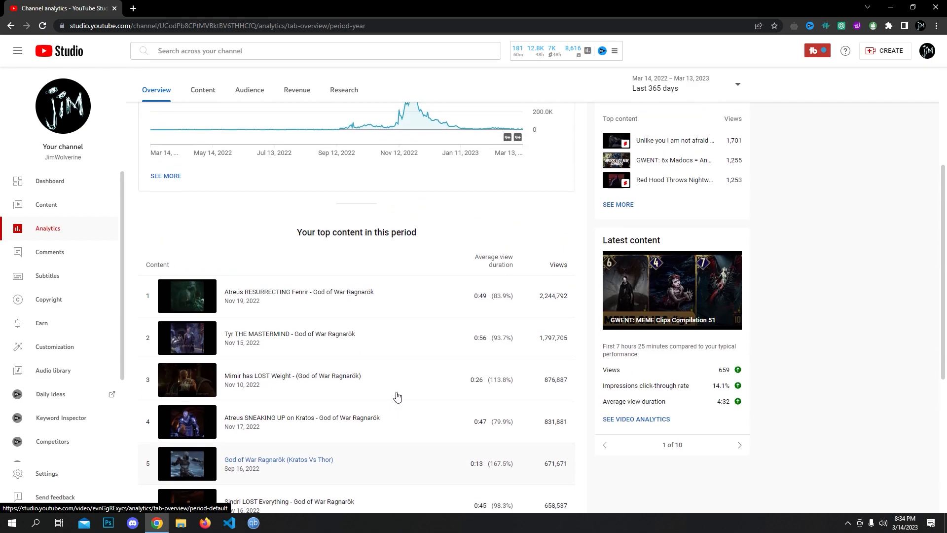
scroll(388, 370, "down", 1)
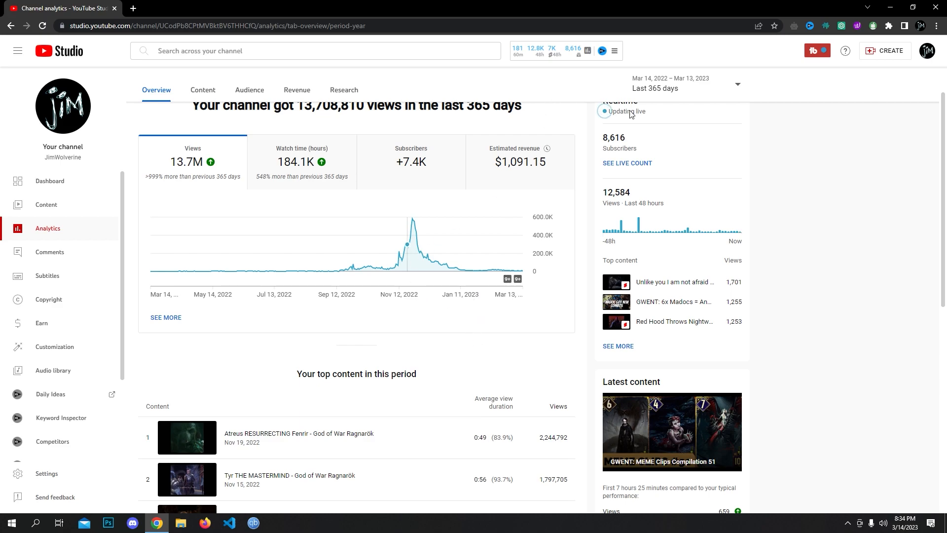
scroll(404, 284, "up", 1)
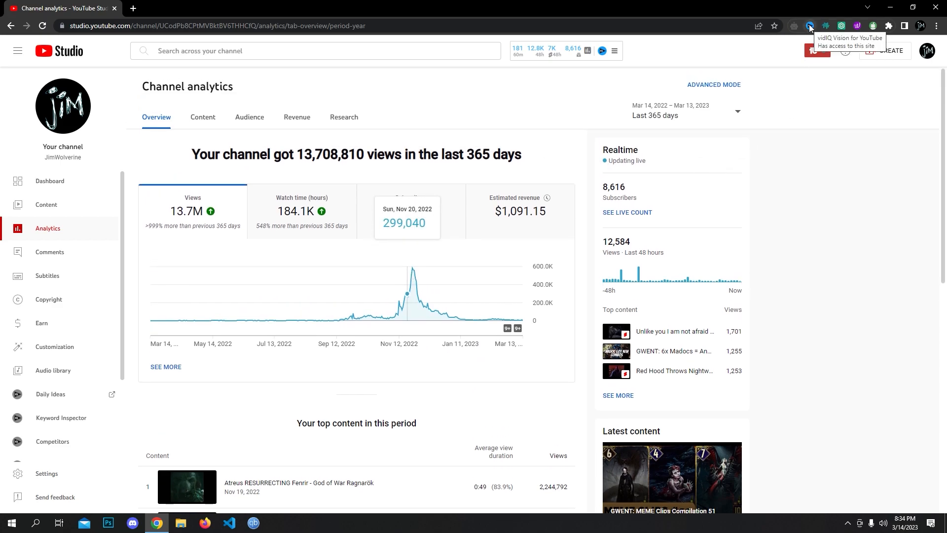